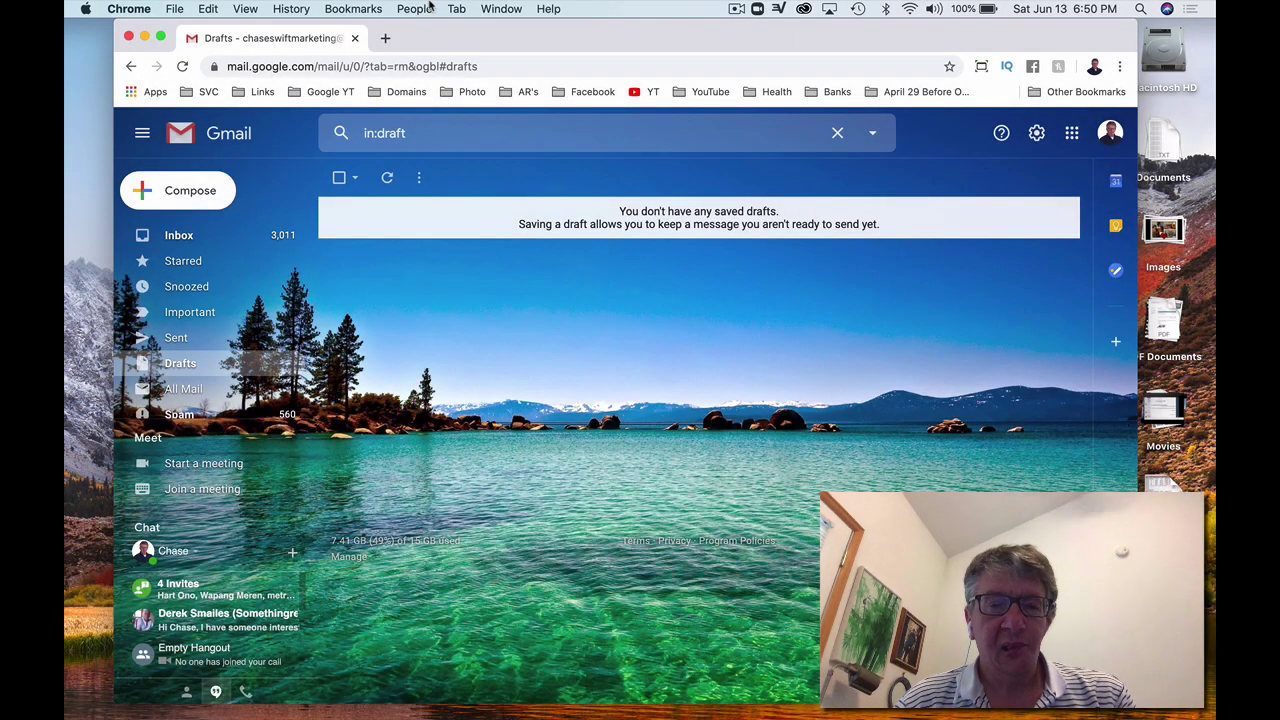
Step: Load meet.google.com in a new Chrome tab
left_click(386, 38)
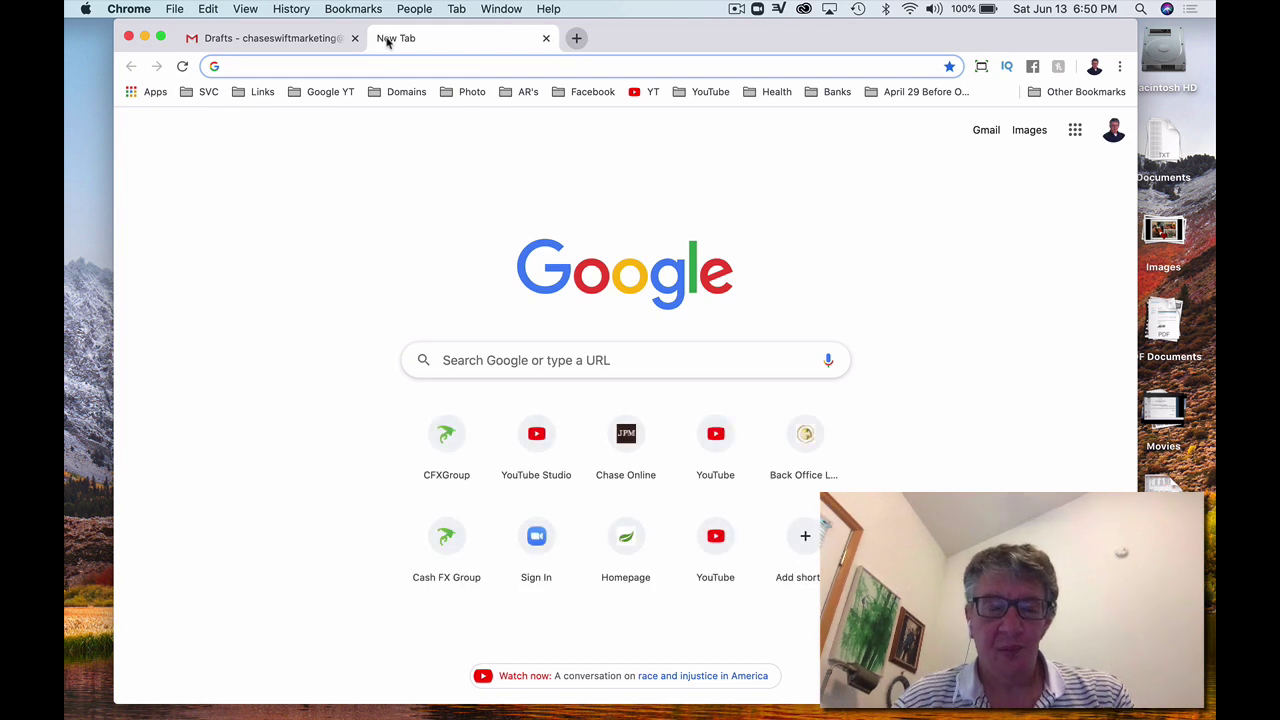
type("m")
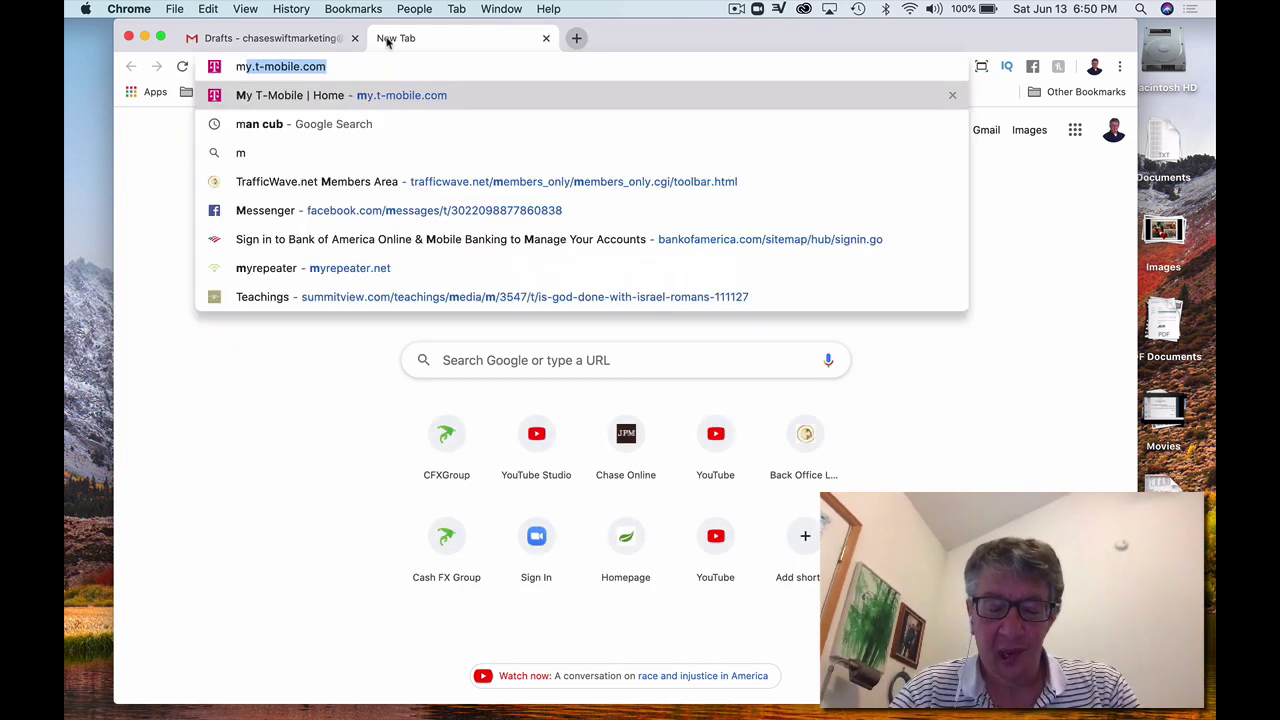
type("eet.")
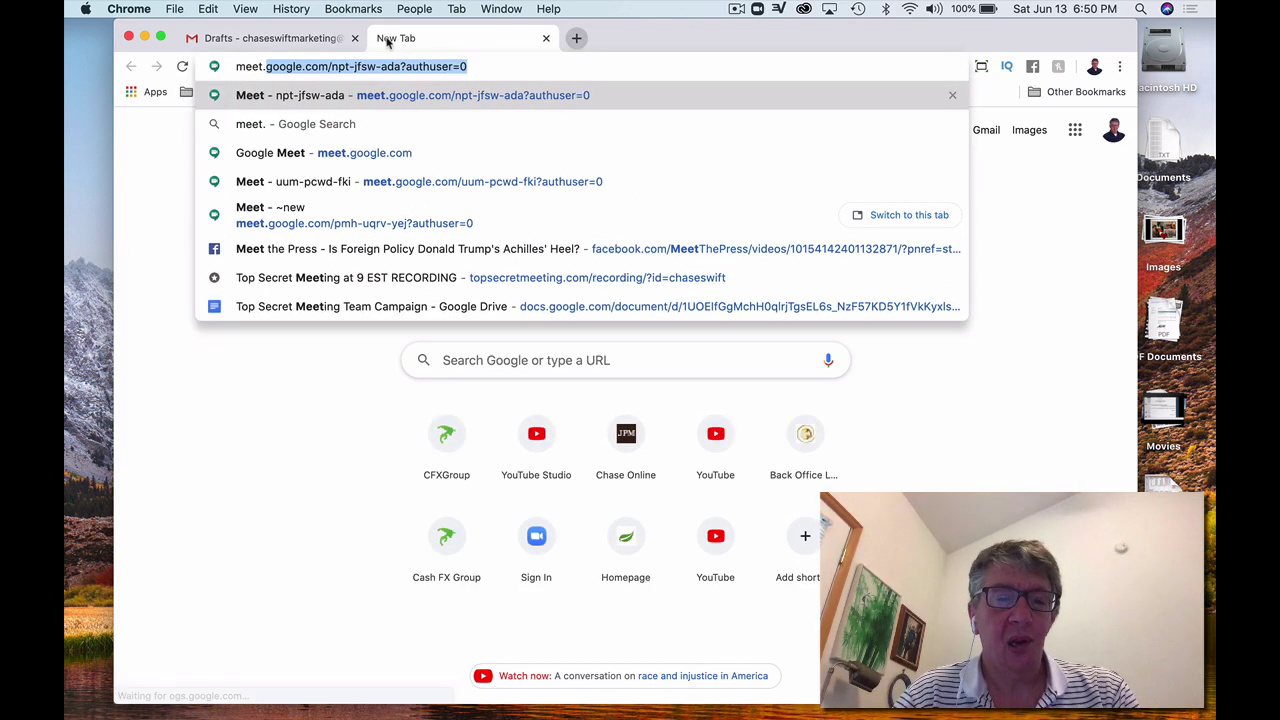
type("google")
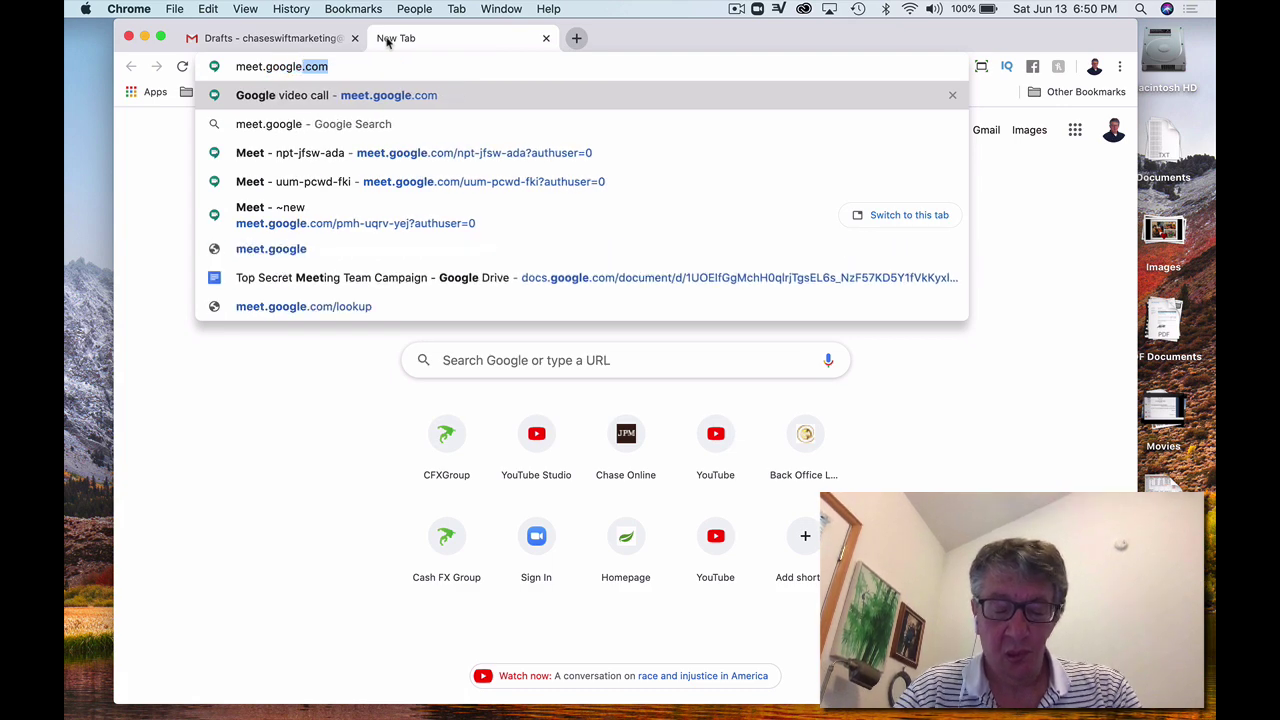
type(".com")
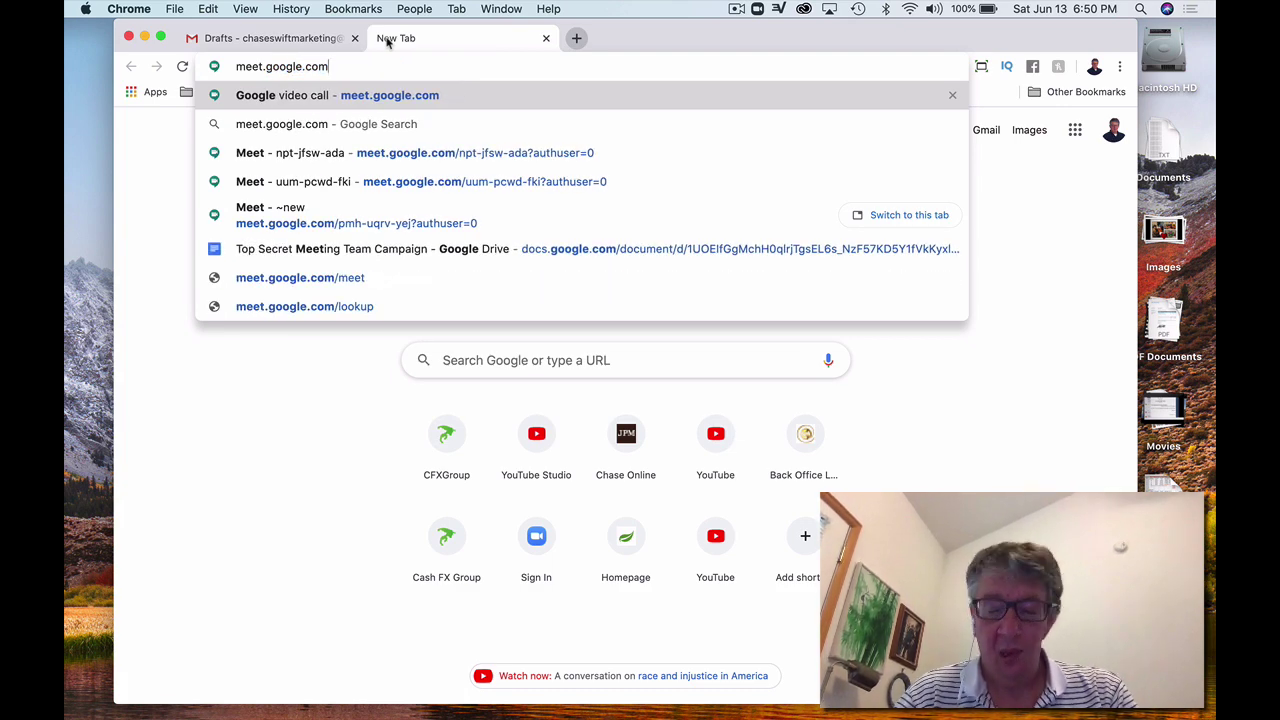
key("Return")
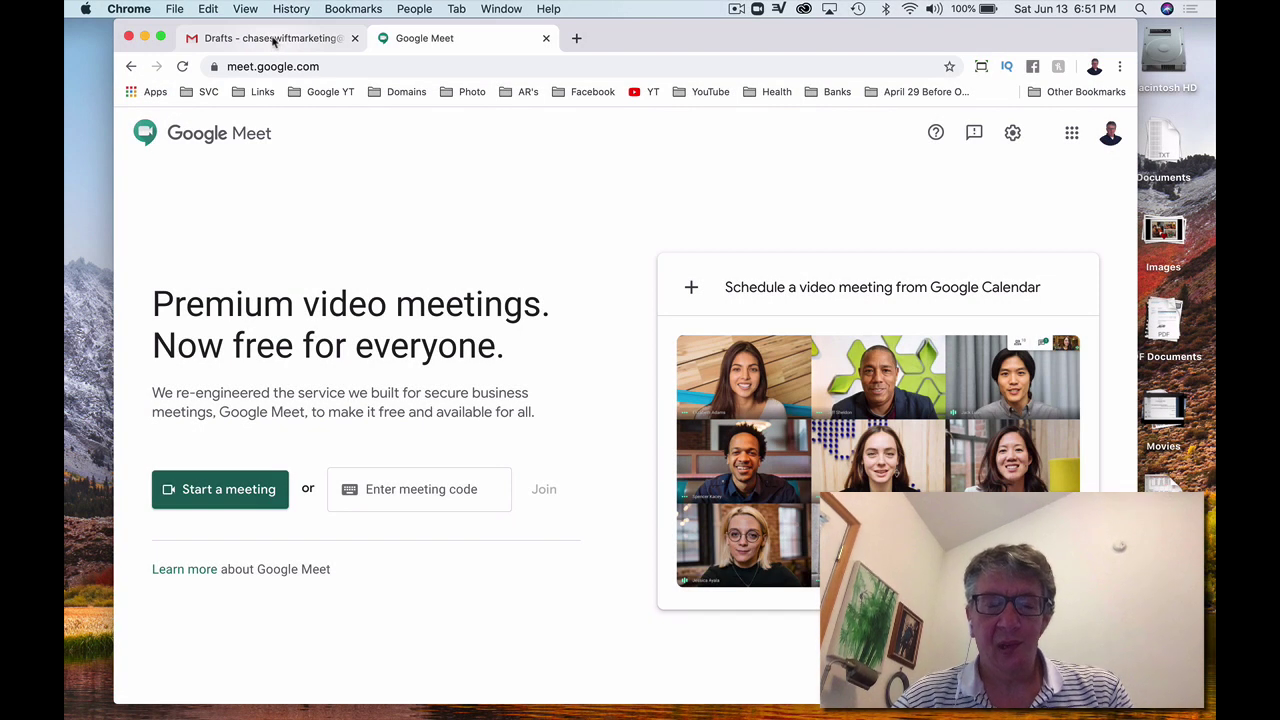
Step: Back in Gmail Drafts, start a new video meeting from the Meet sidebar
left_click(273, 41)
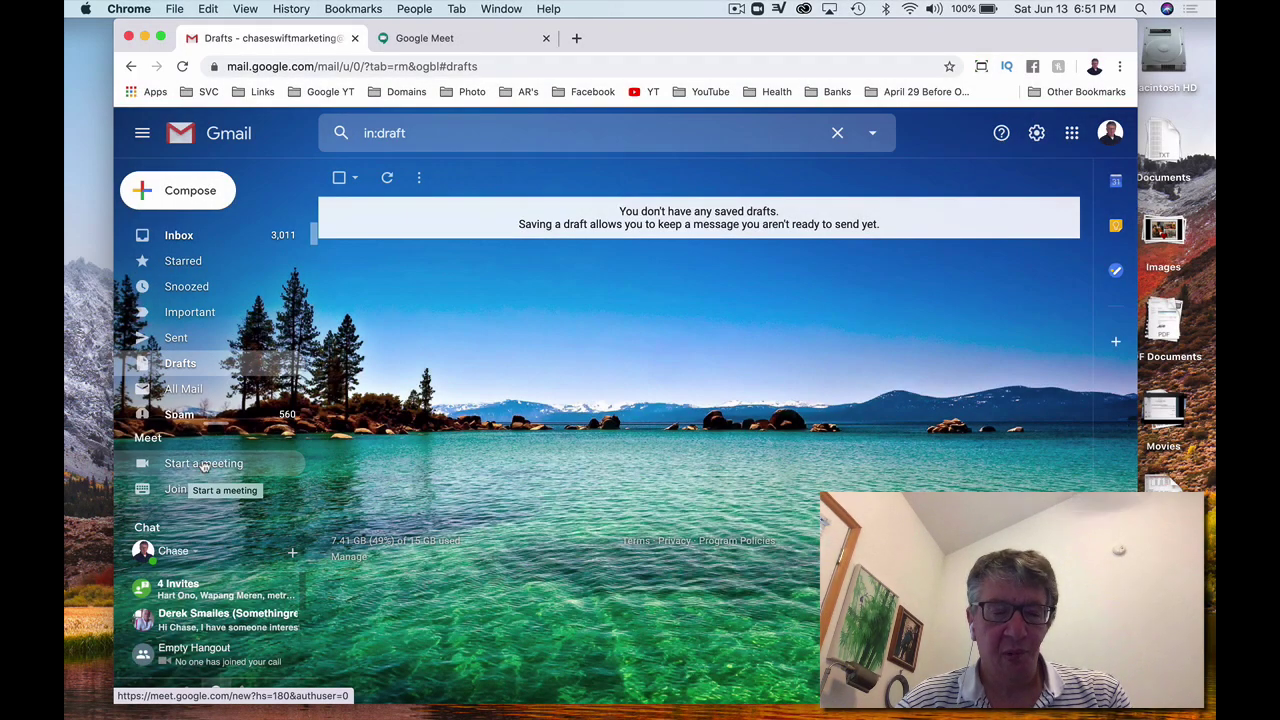
left_click(198, 465)
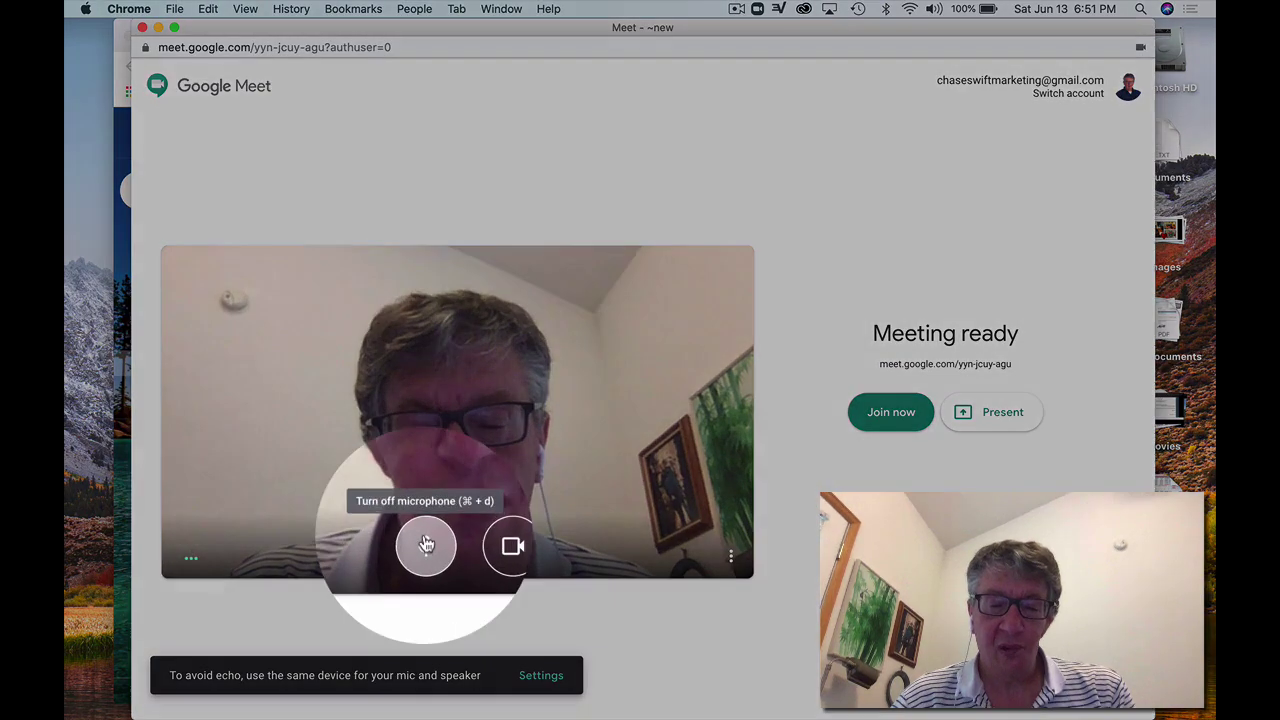
left_click(425, 541)
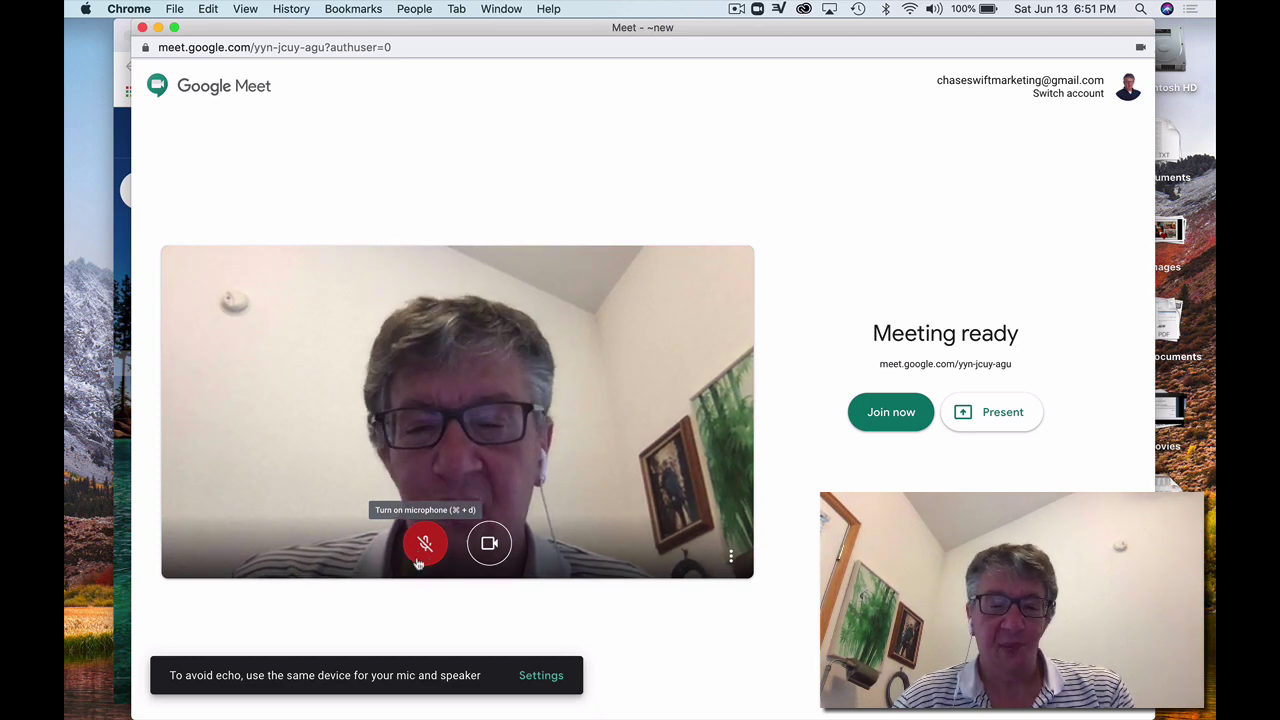
left_click(424, 544)
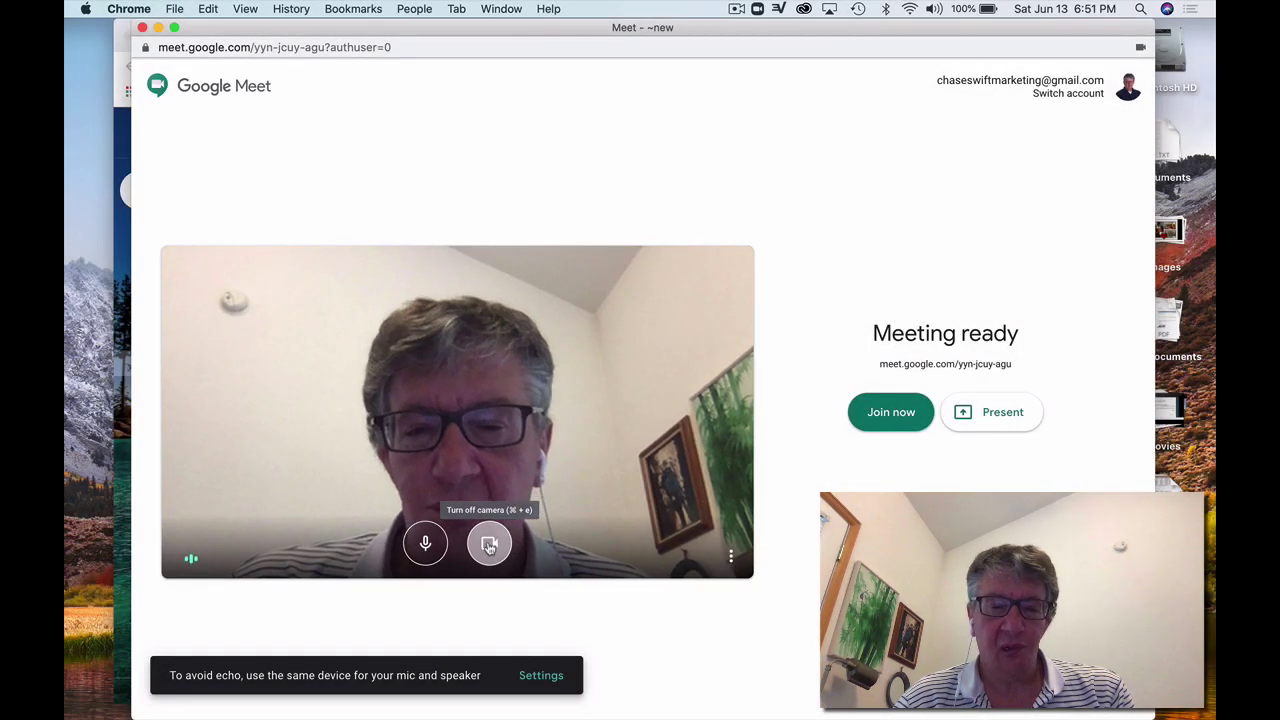
left_click(489, 544)
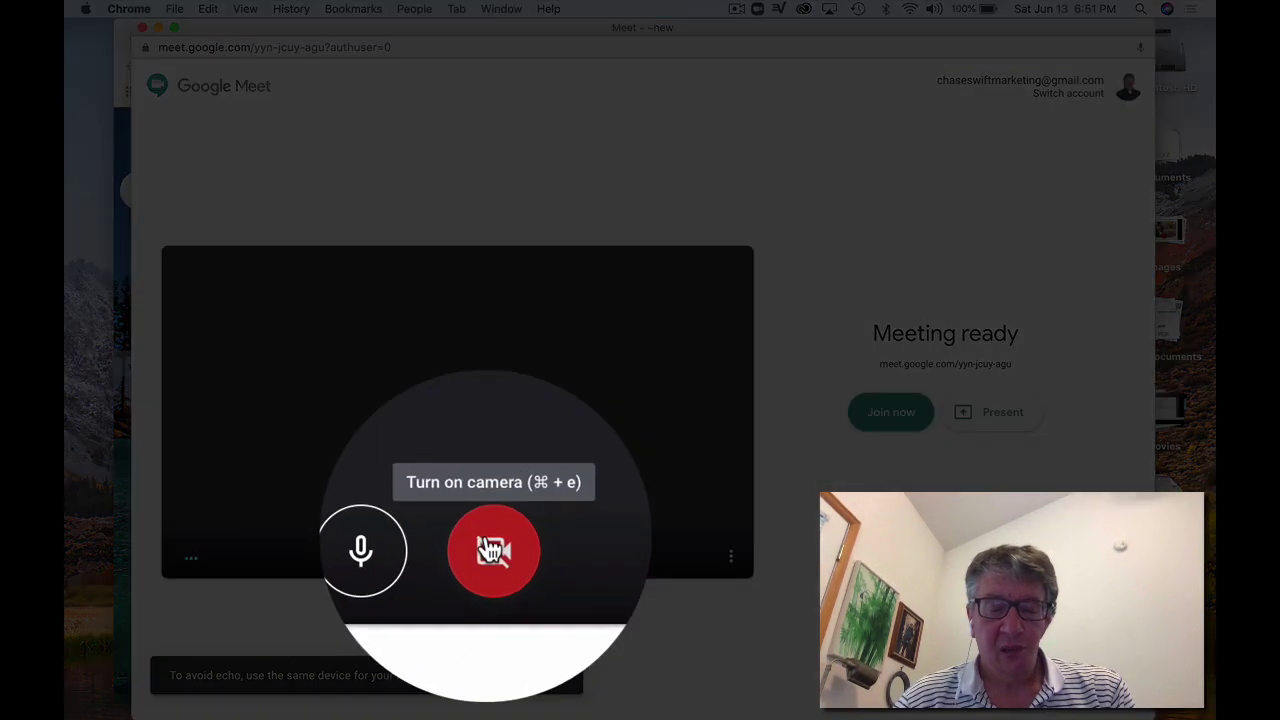
left_click(489, 543)
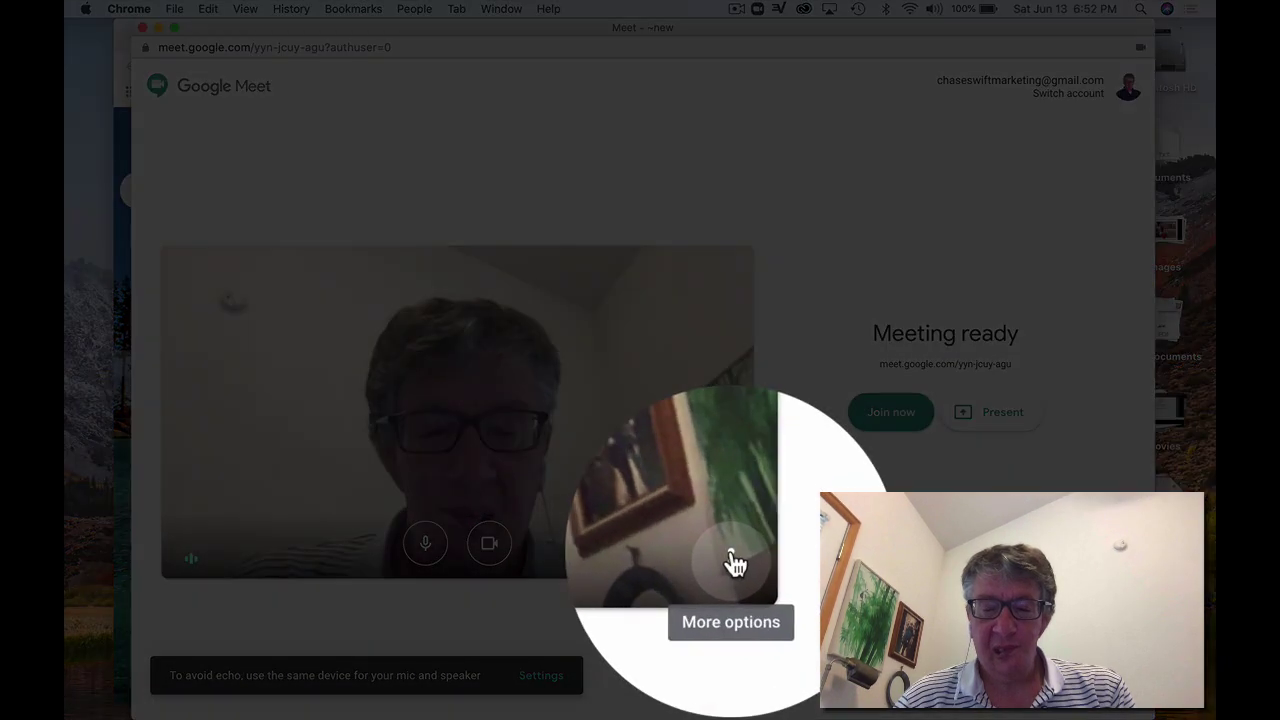
Step: Toggle captions on, off, and back on from the preview's More options menu
left_click(732, 556)
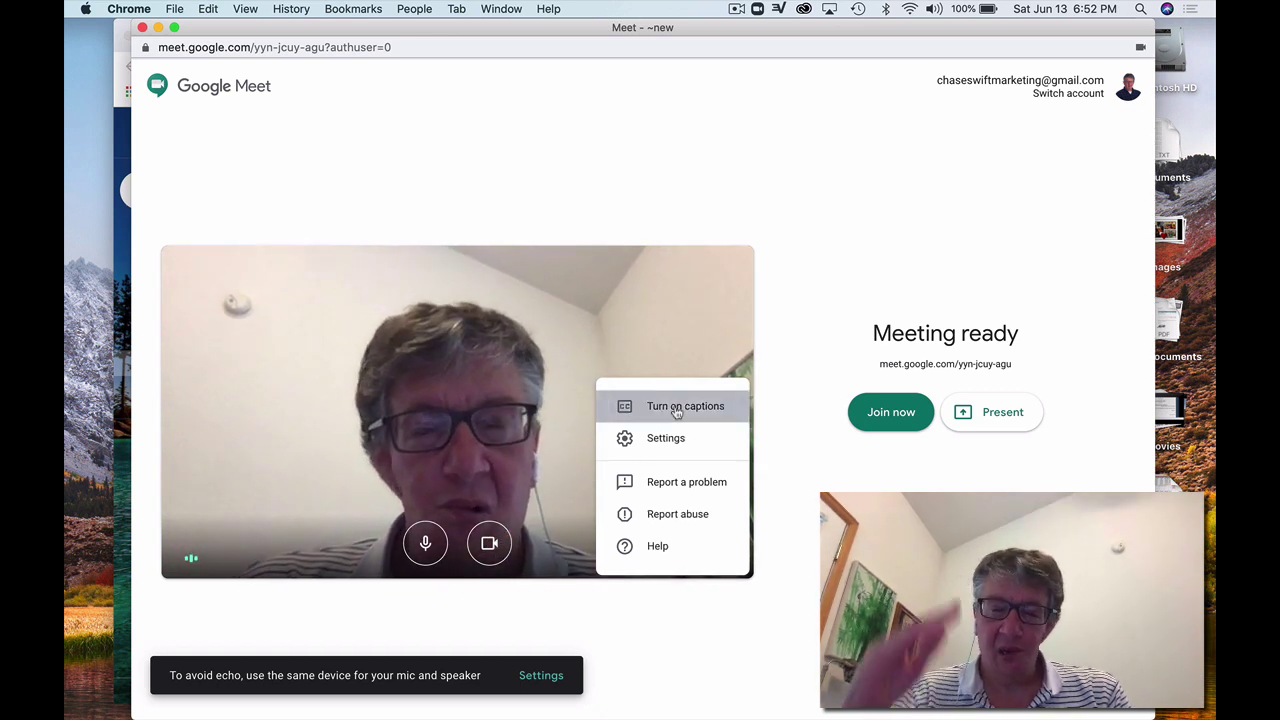
left_click(677, 412)
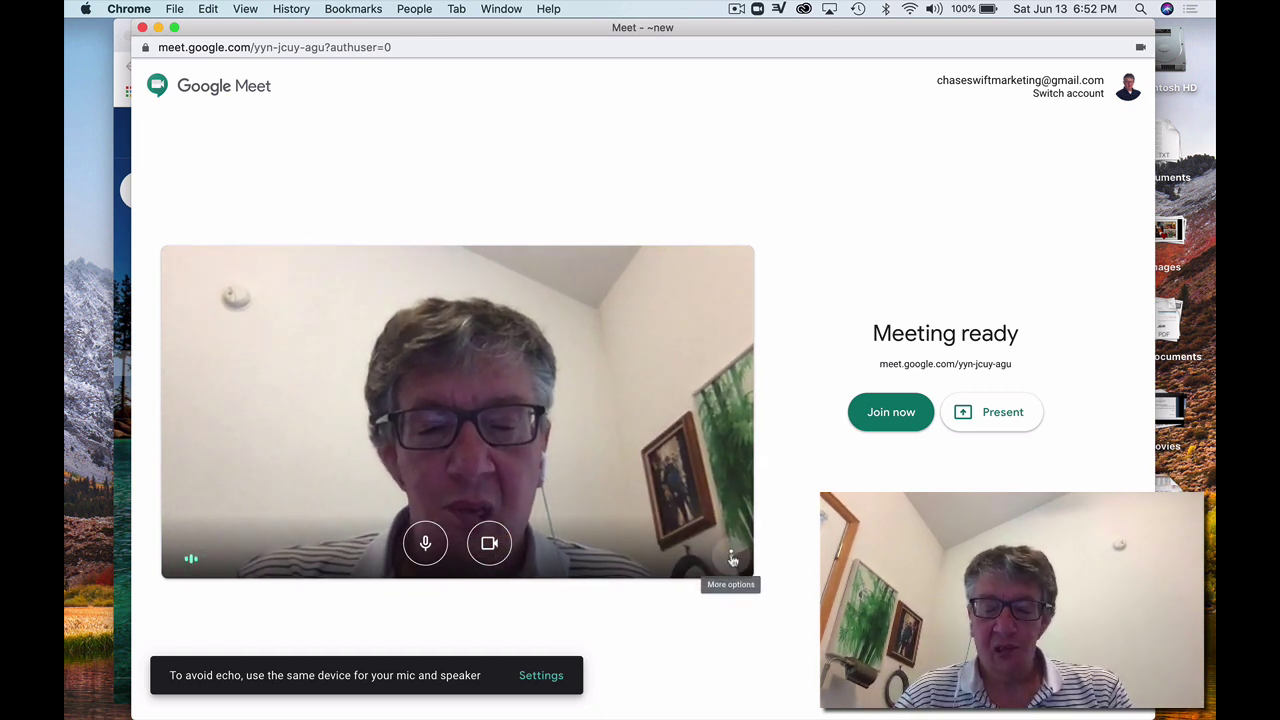
left_click(727, 556)
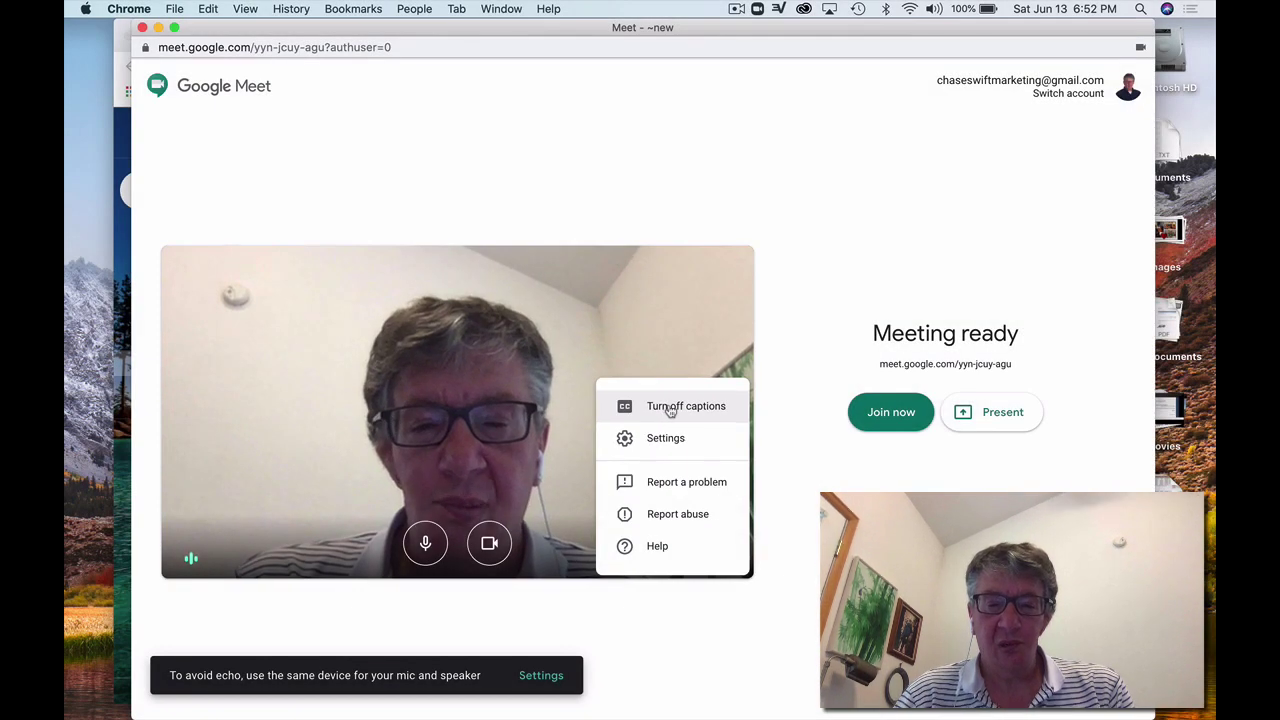
left_click(666, 411)
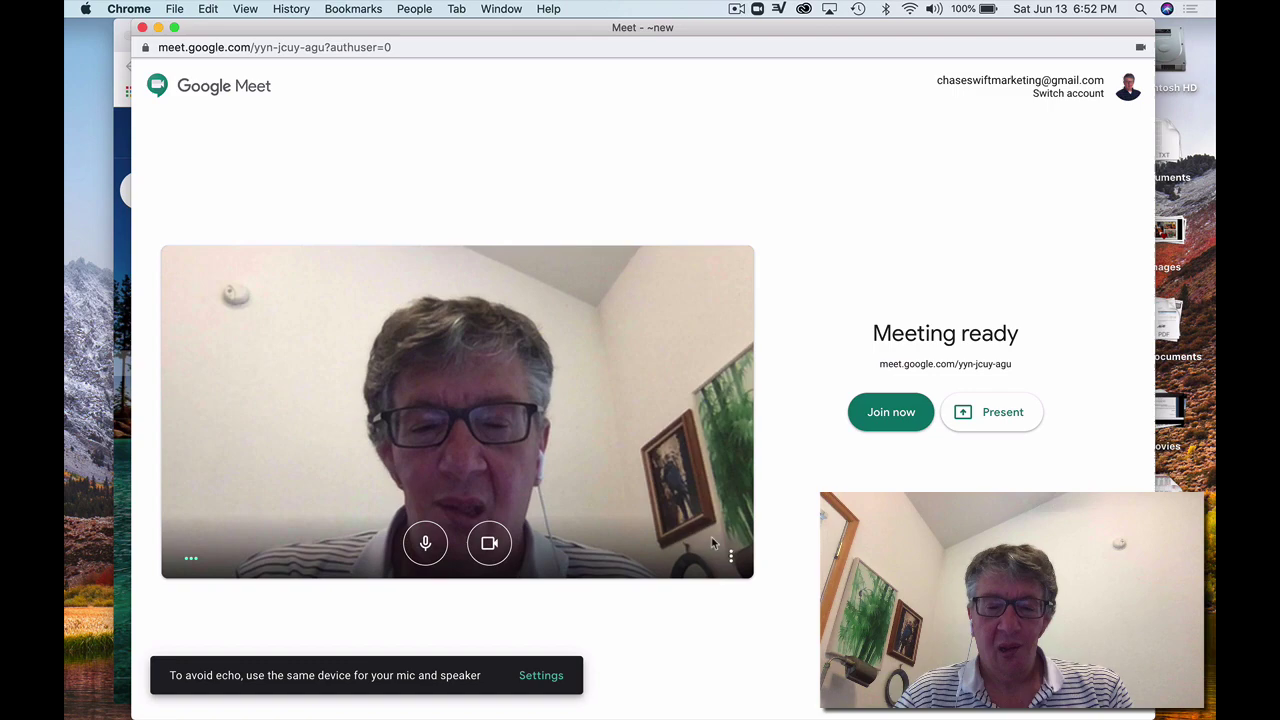
left_click(731, 556)
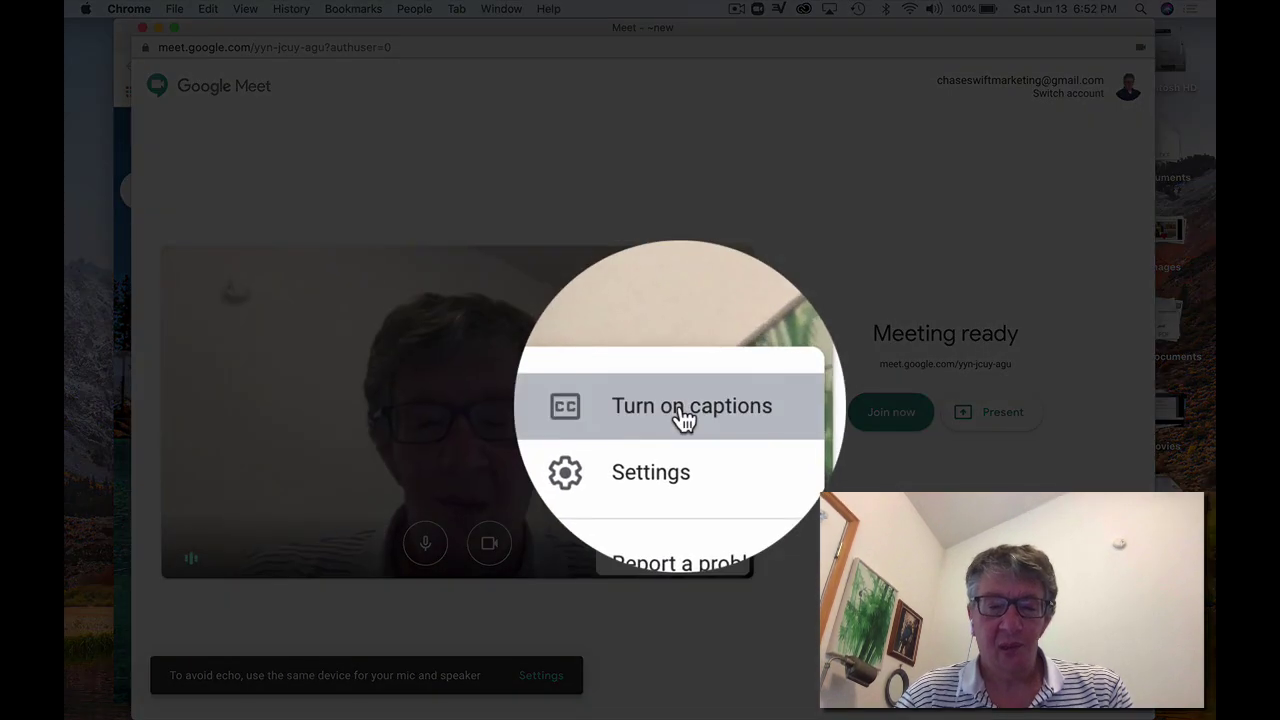
left_click(683, 416)
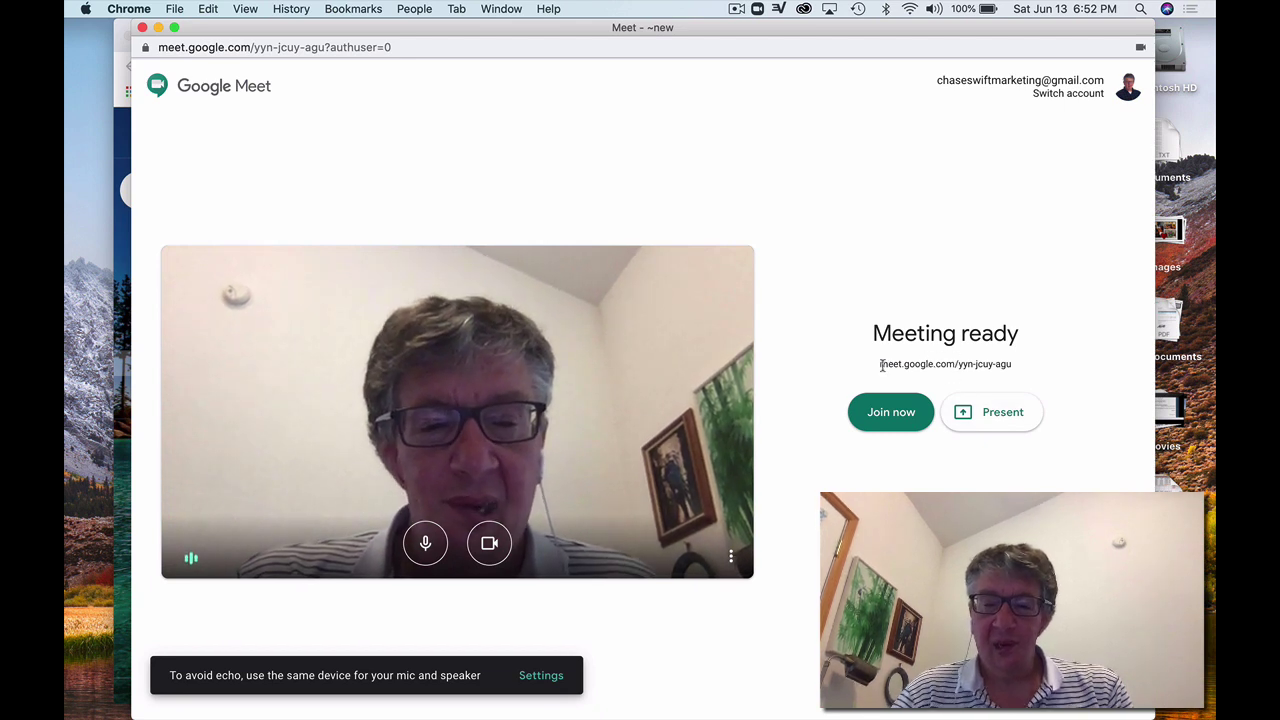
left_click_drag(881, 366, 1052, 368)
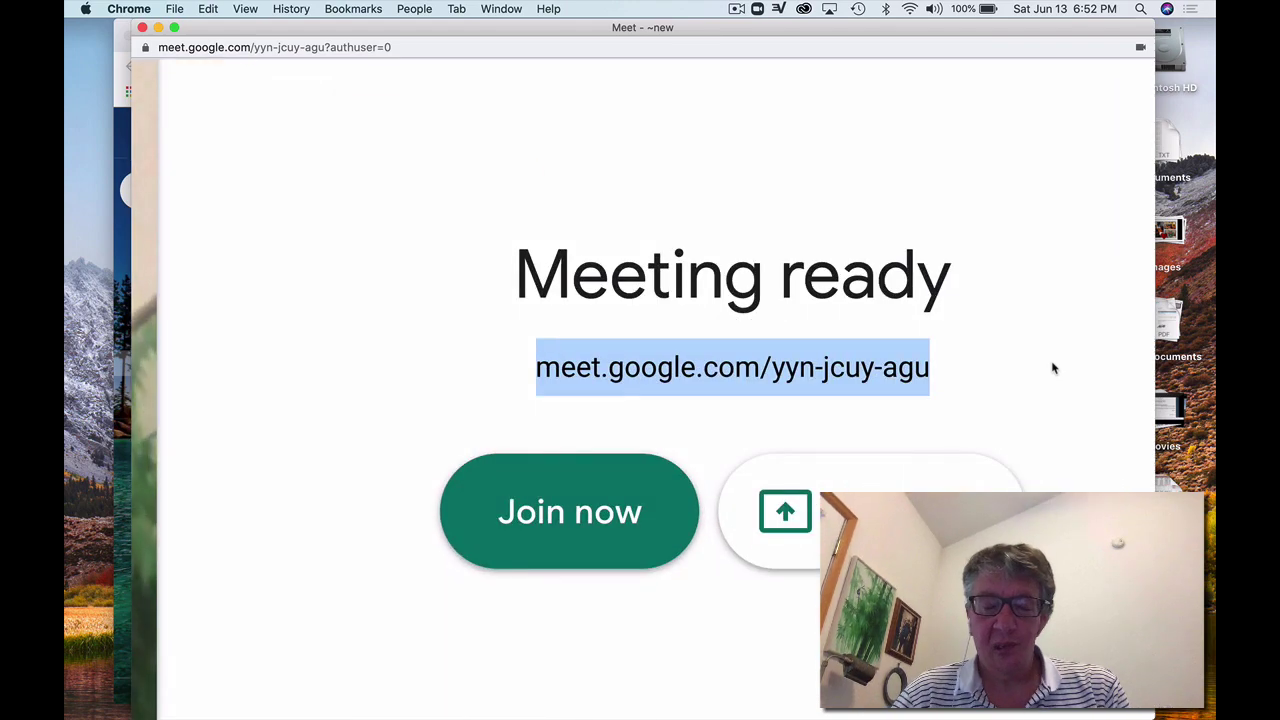
double_click(848, 369)
left_click_drag(770, 367, 940, 368)
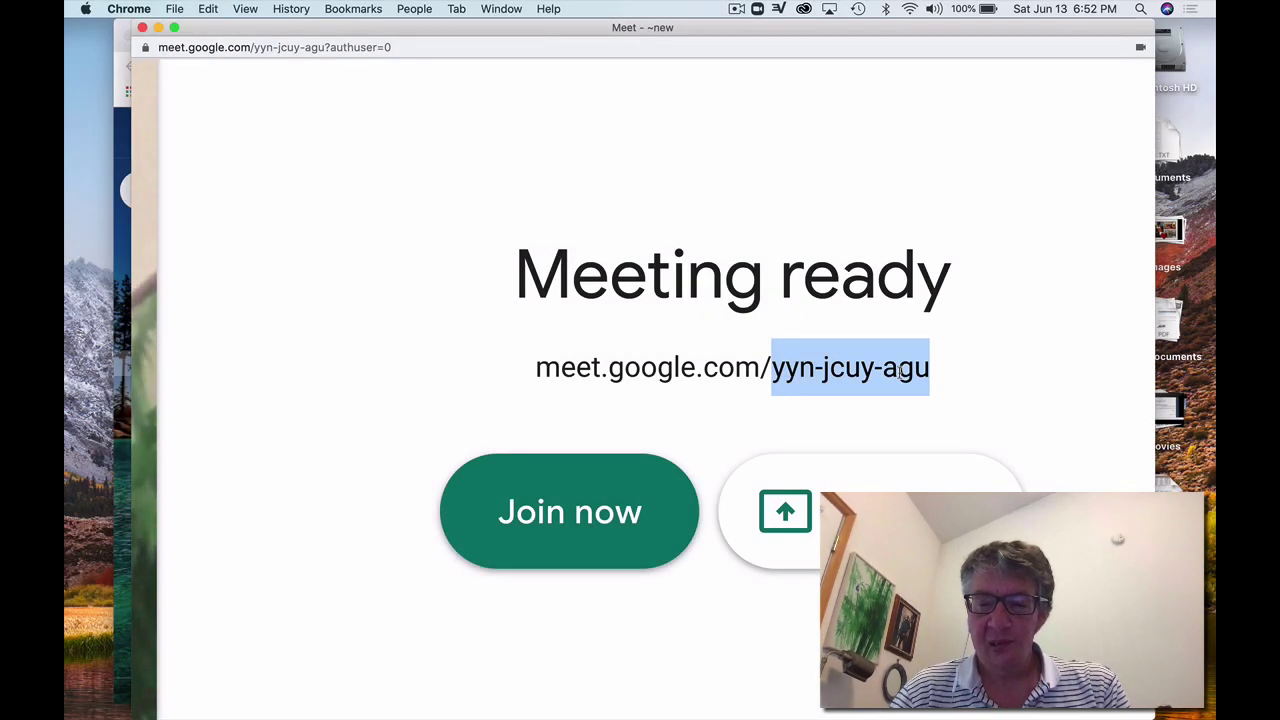
left_click(899, 371)
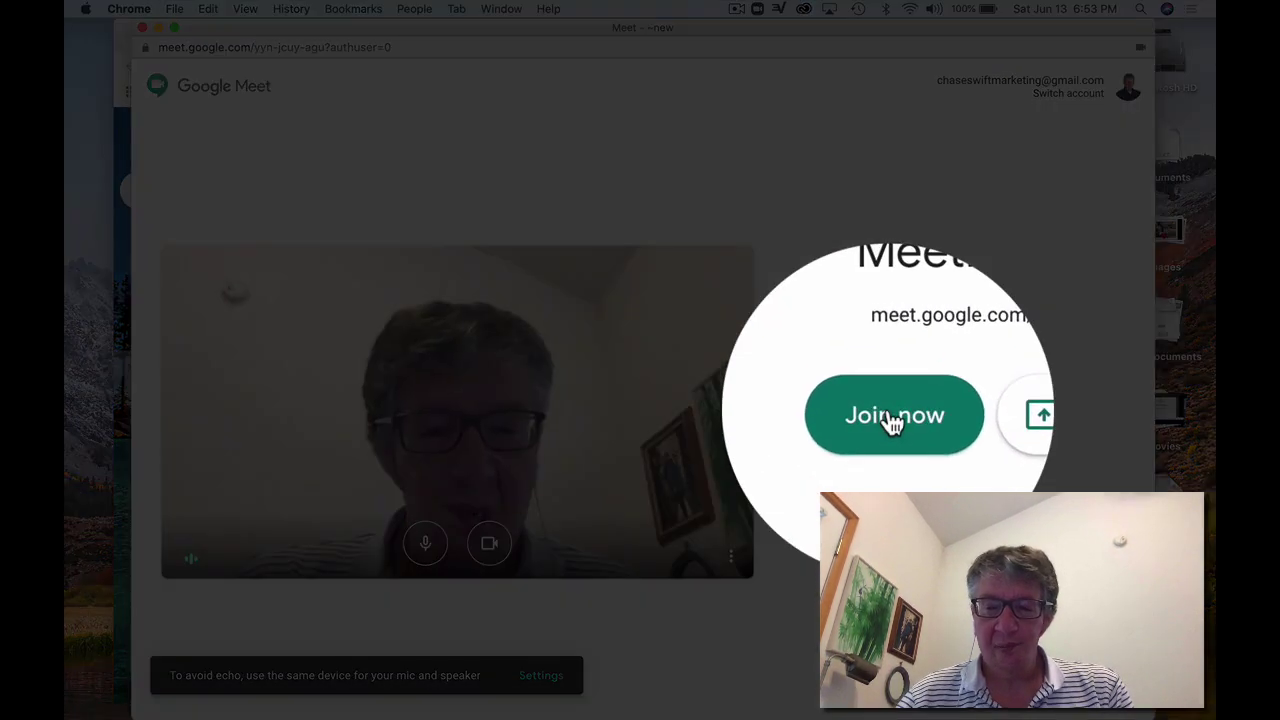
Step: Join the call with Join now
left_click(888, 414)
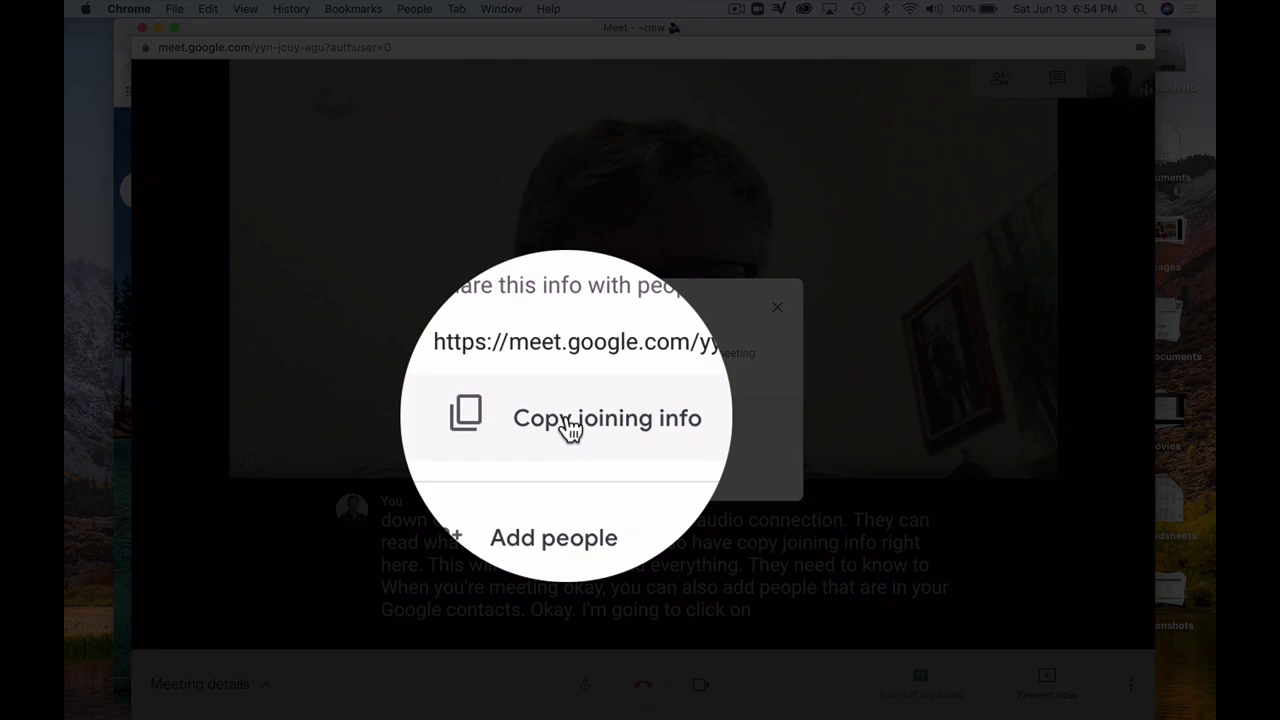
Step: Copy the meeting's joining info and close the Add others dialog
left_click(585, 420)
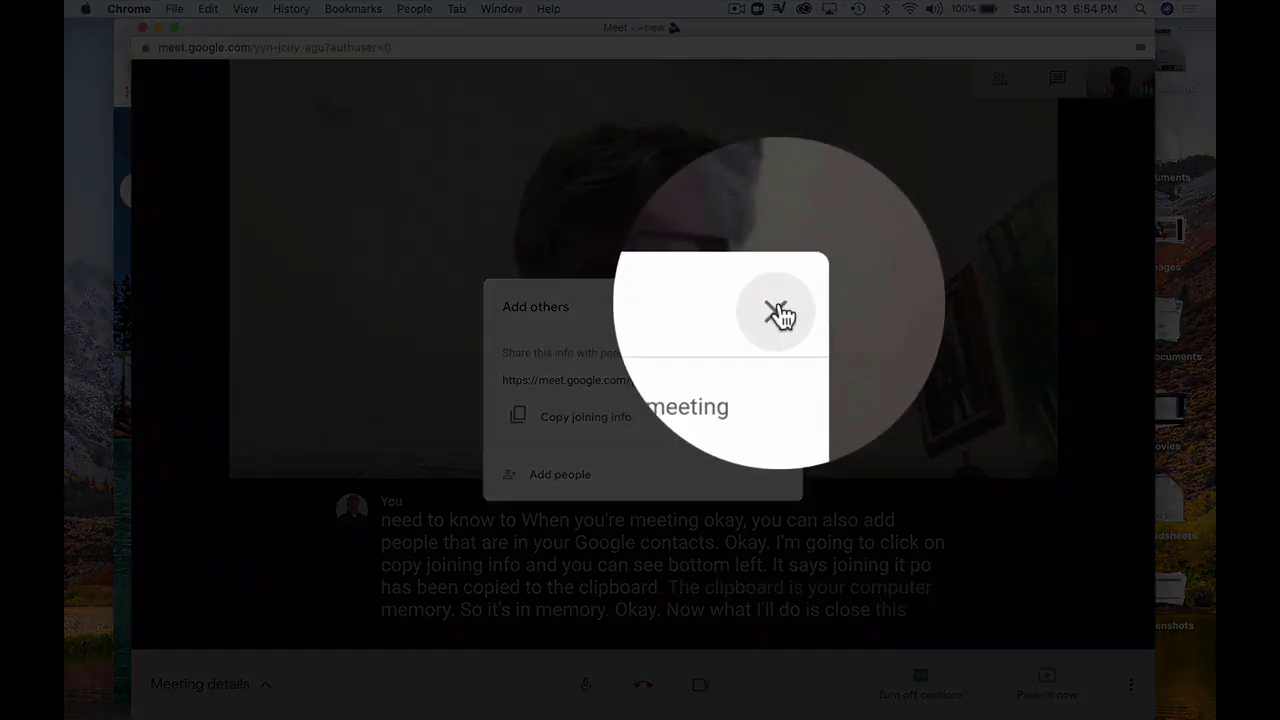
left_click(779, 309)
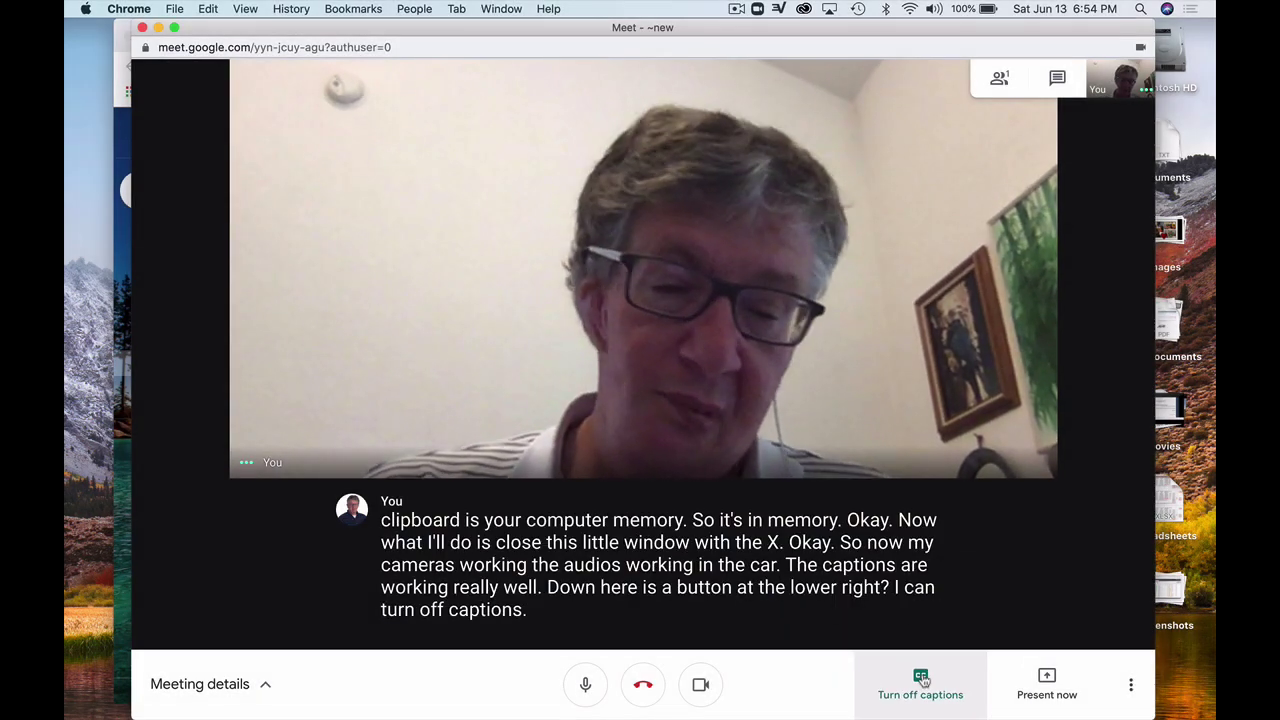
Step: Turn off live captions and bring up the More options menu
left_click(921, 680)
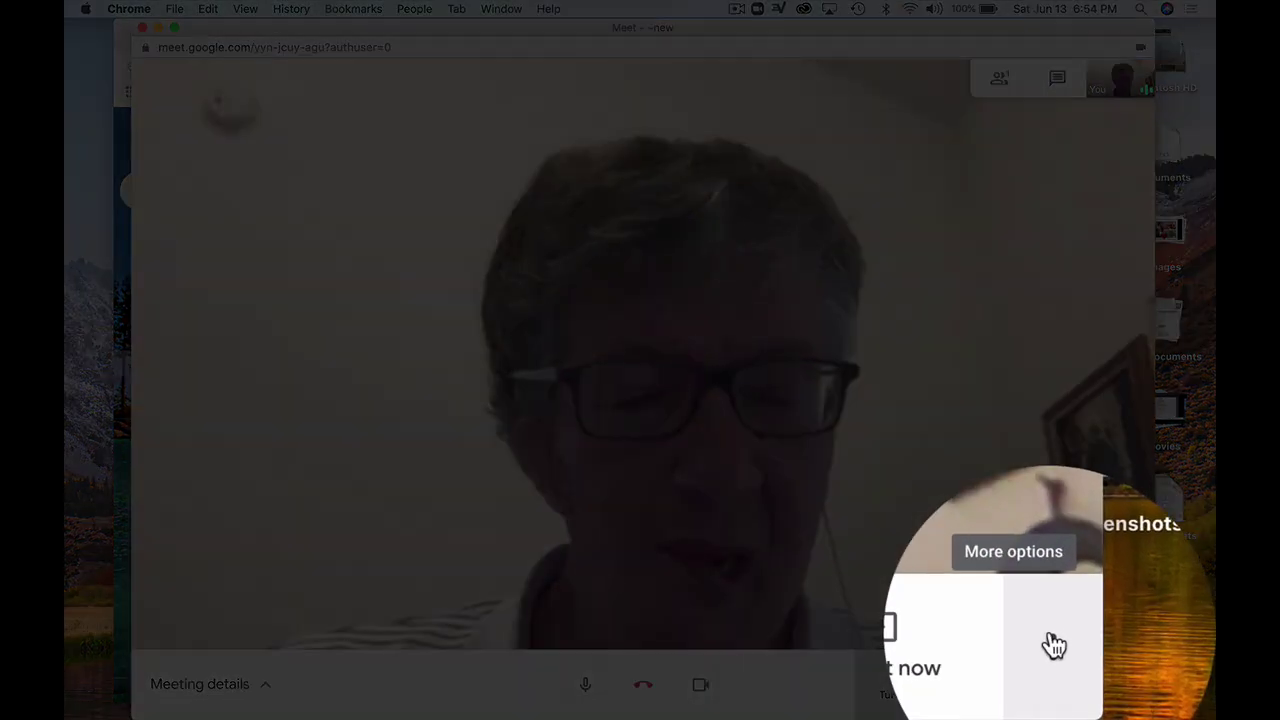
left_click(1131, 684)
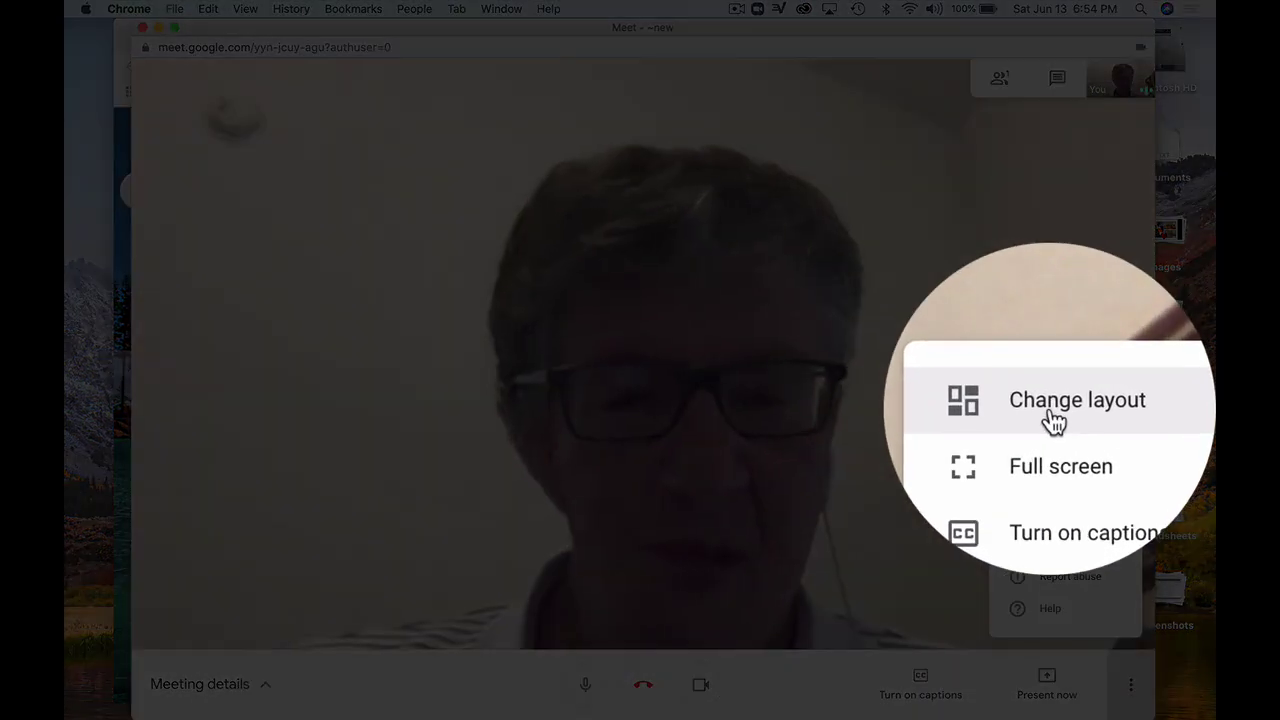
left_click(1060, 414)
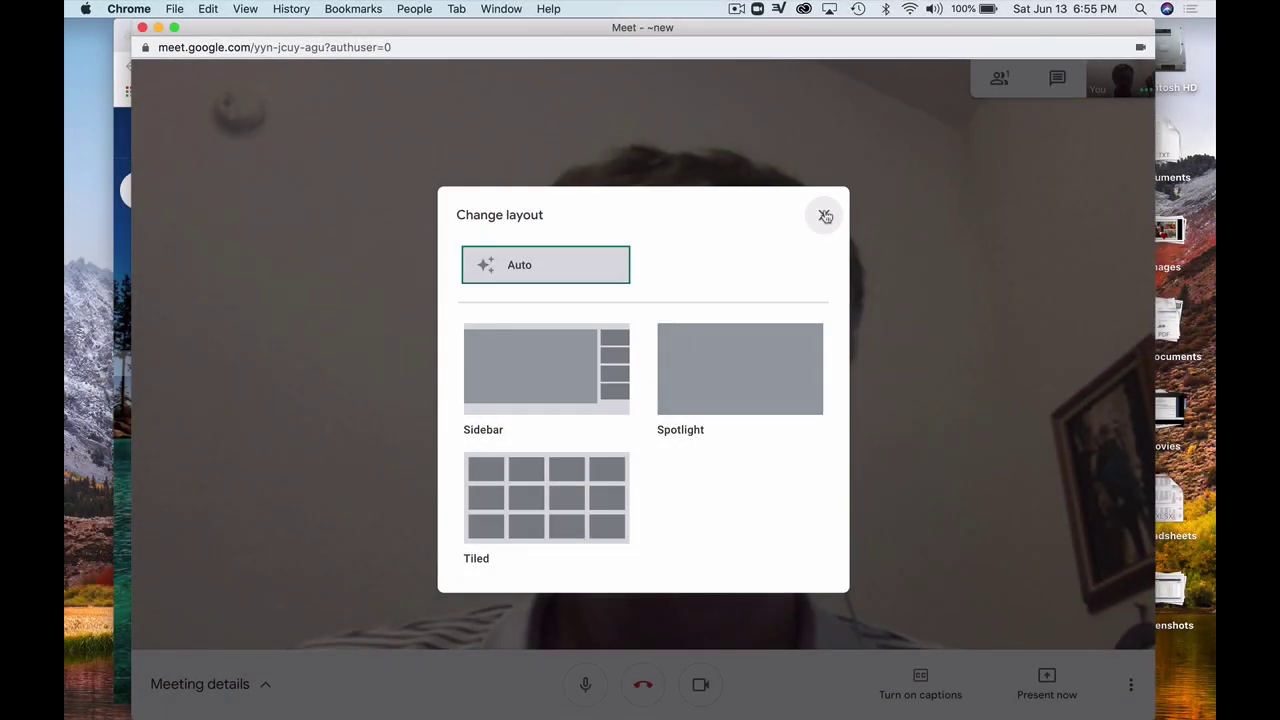
left_click(823, 216)
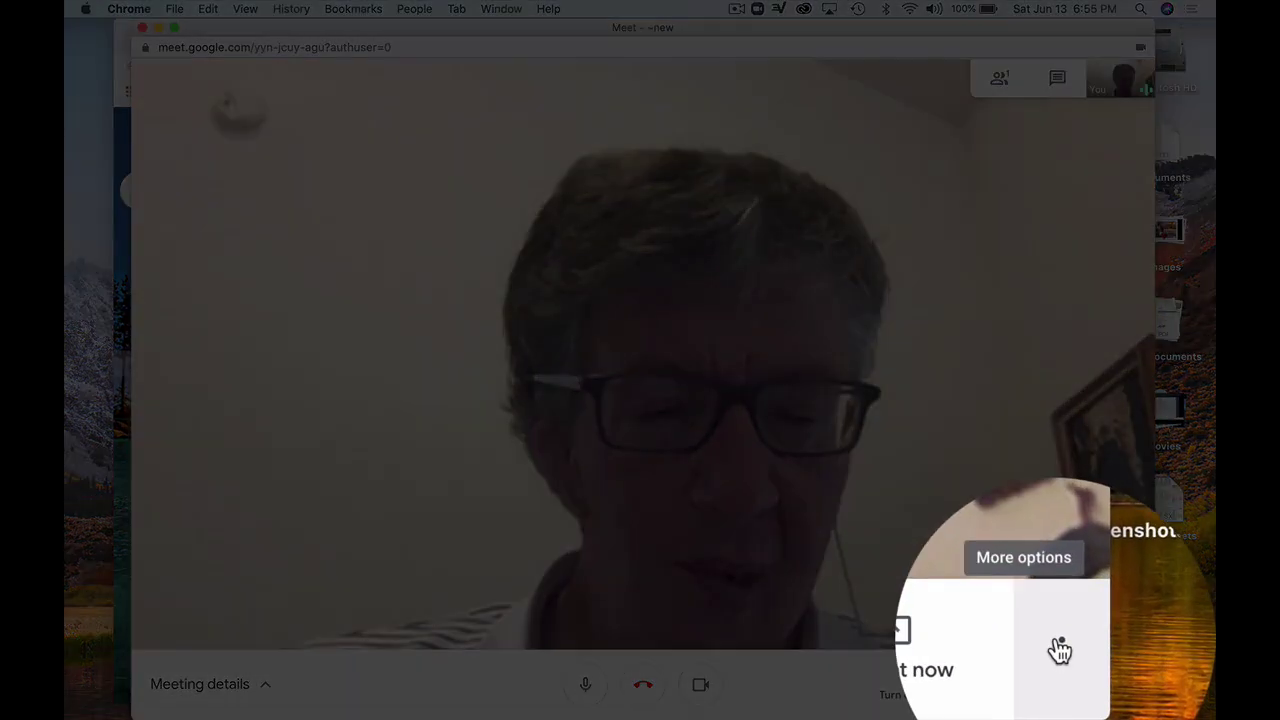
left_click(1131, 684)
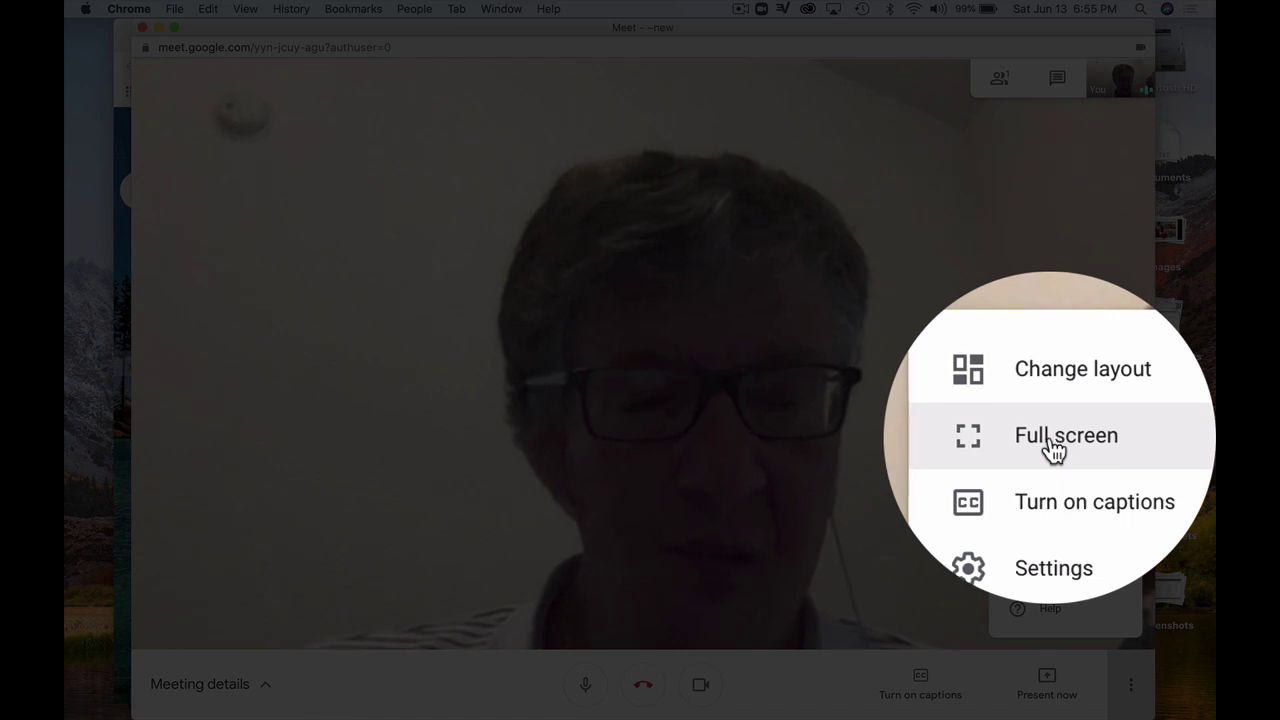
Step: Switch the call to full screen
left_click(1058, 445)
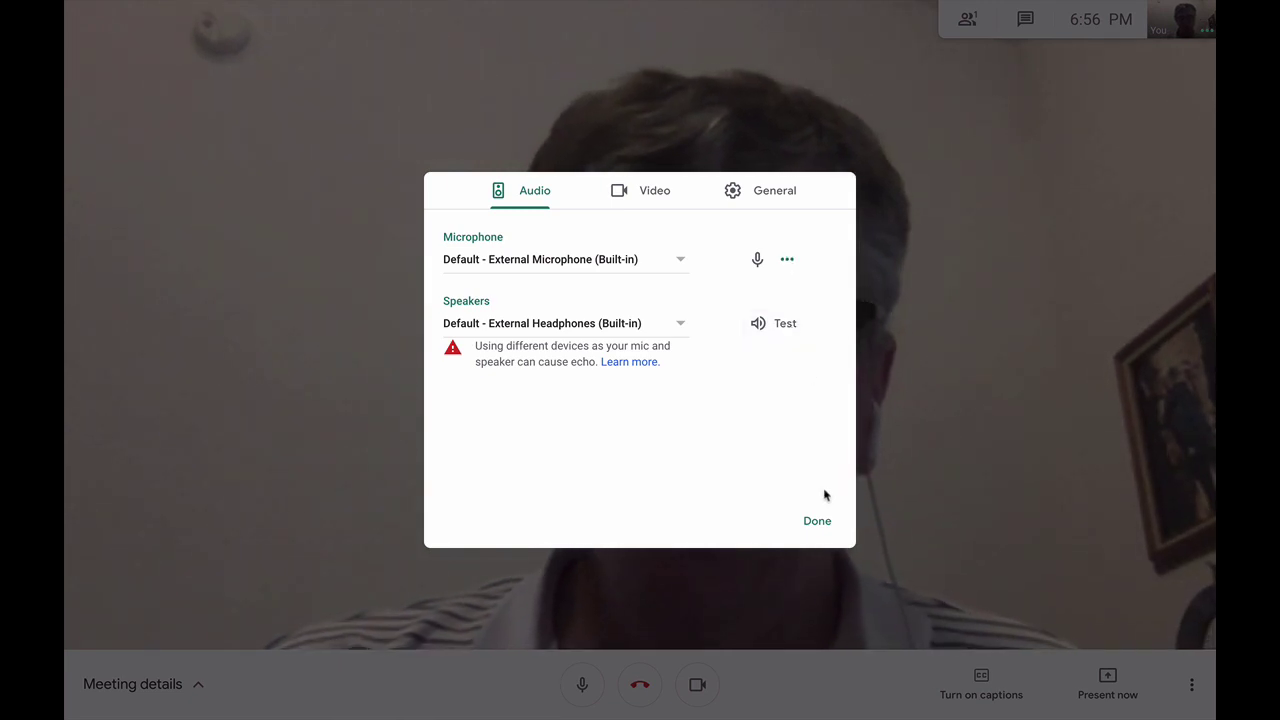
Step: Set send and receive video resolution both to High definition (720p)
left_click(648, 200)
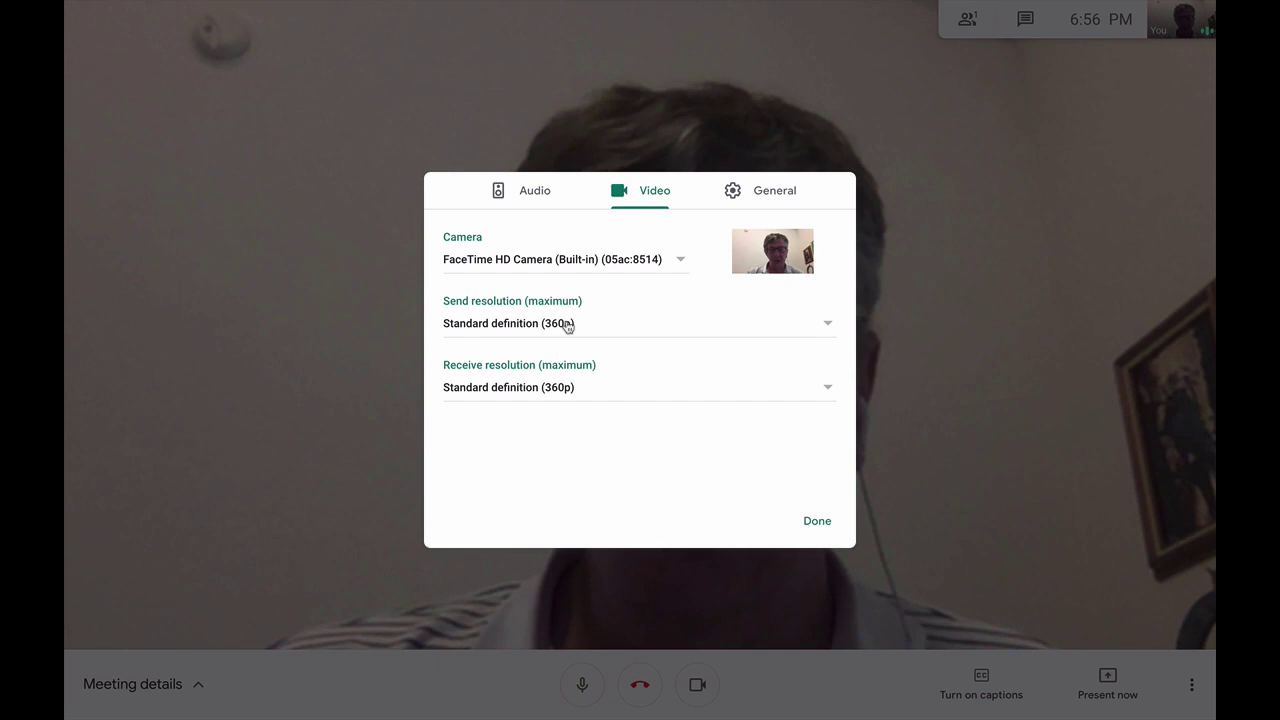
left_click(566, 326)
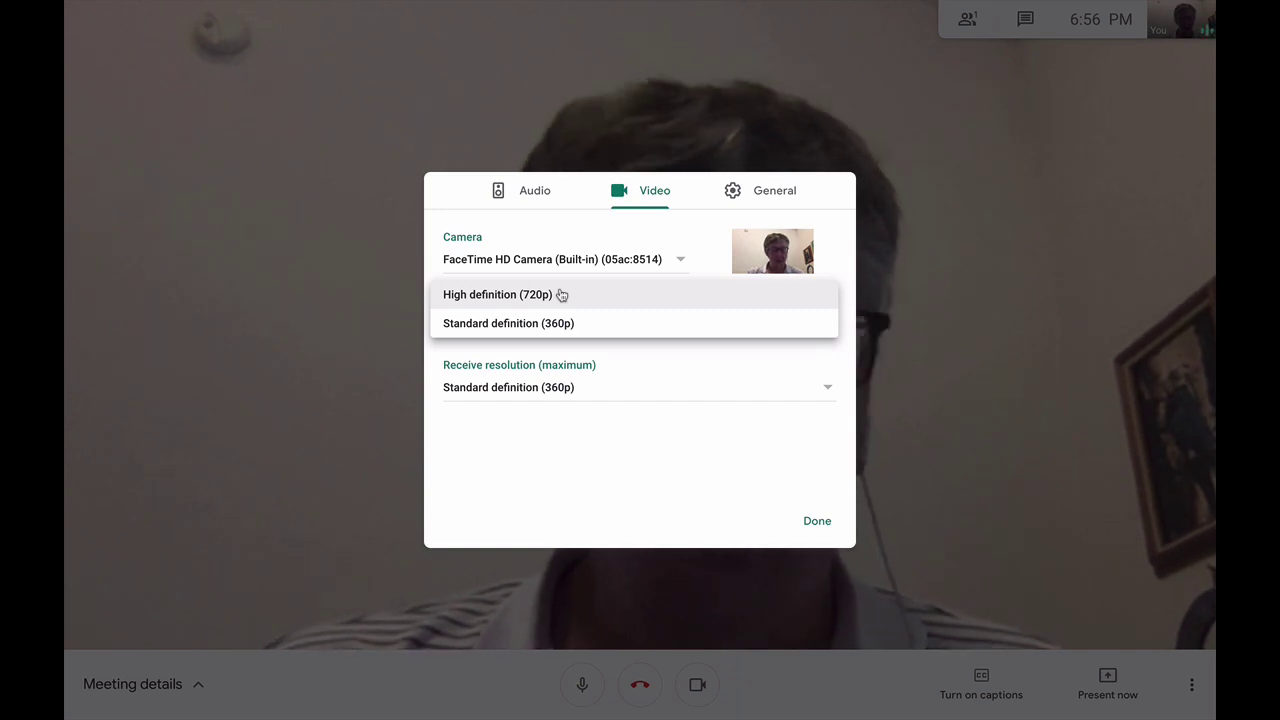
left_click(558, 294)
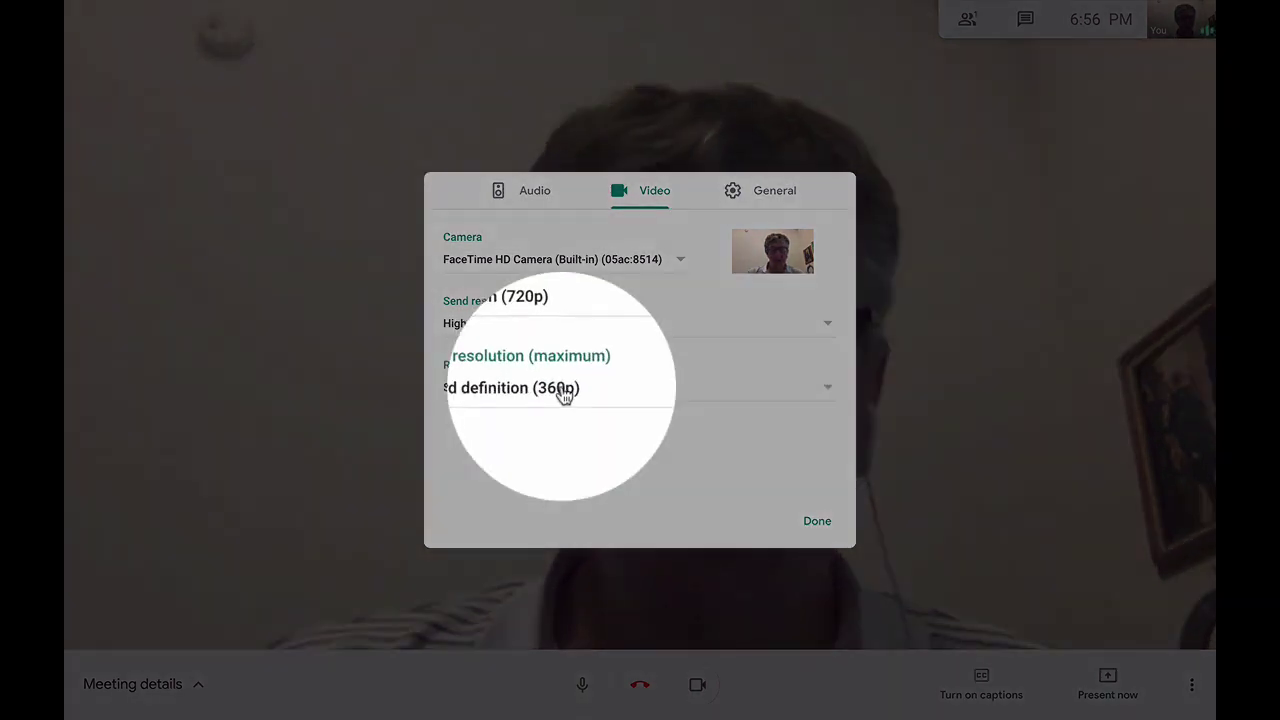
left_click(563, 390)
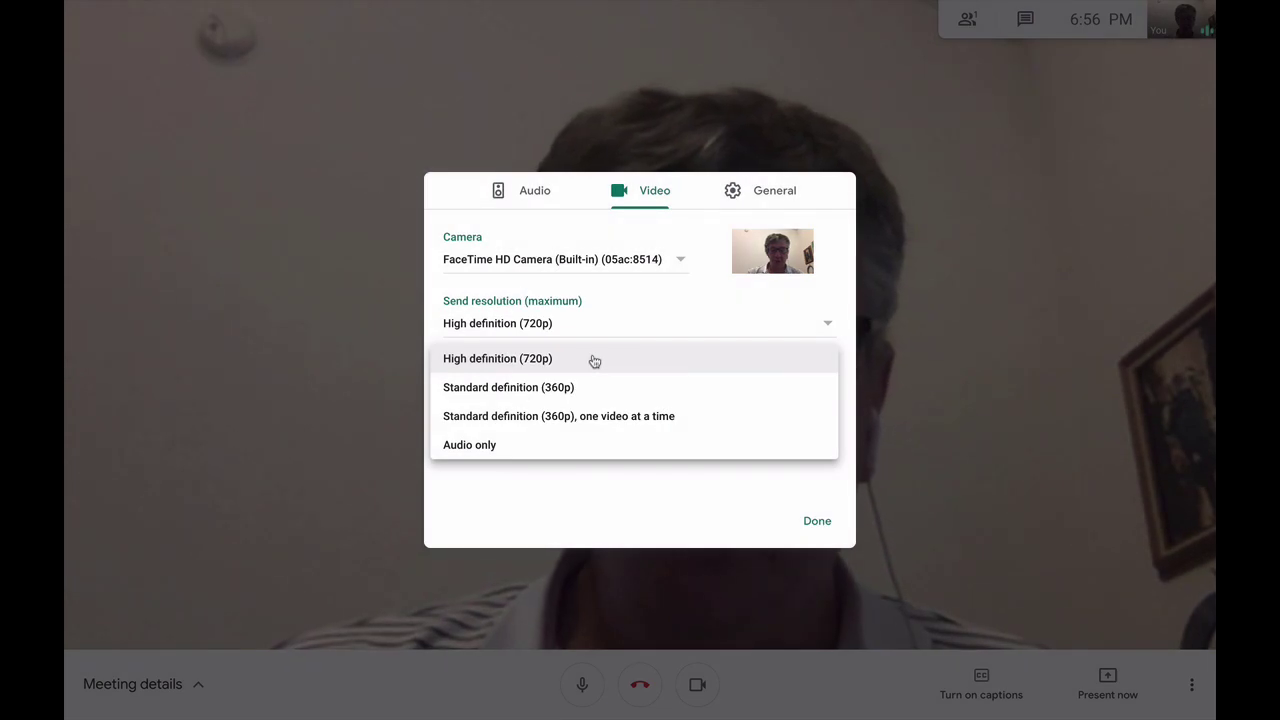
left_click(594, 361)
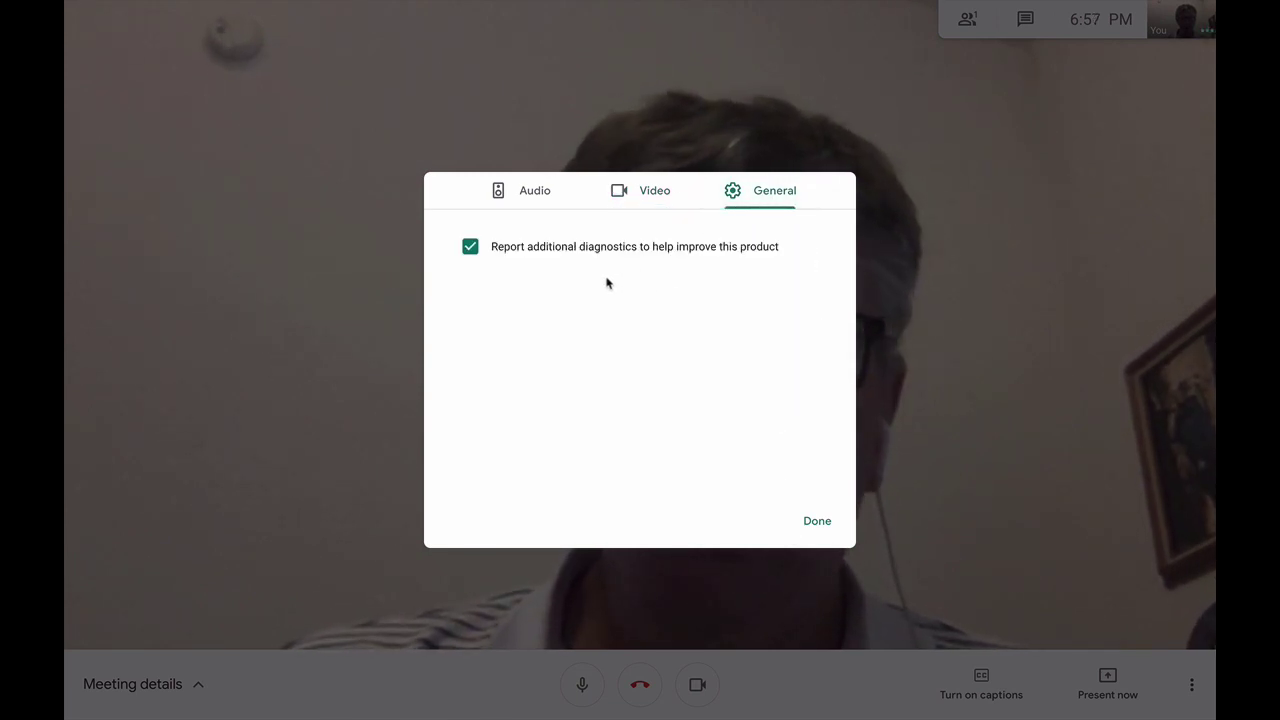
Step: Close settings, check the meeting's Attachments and Details tabs, then close the details panel
left_click(817, 522)
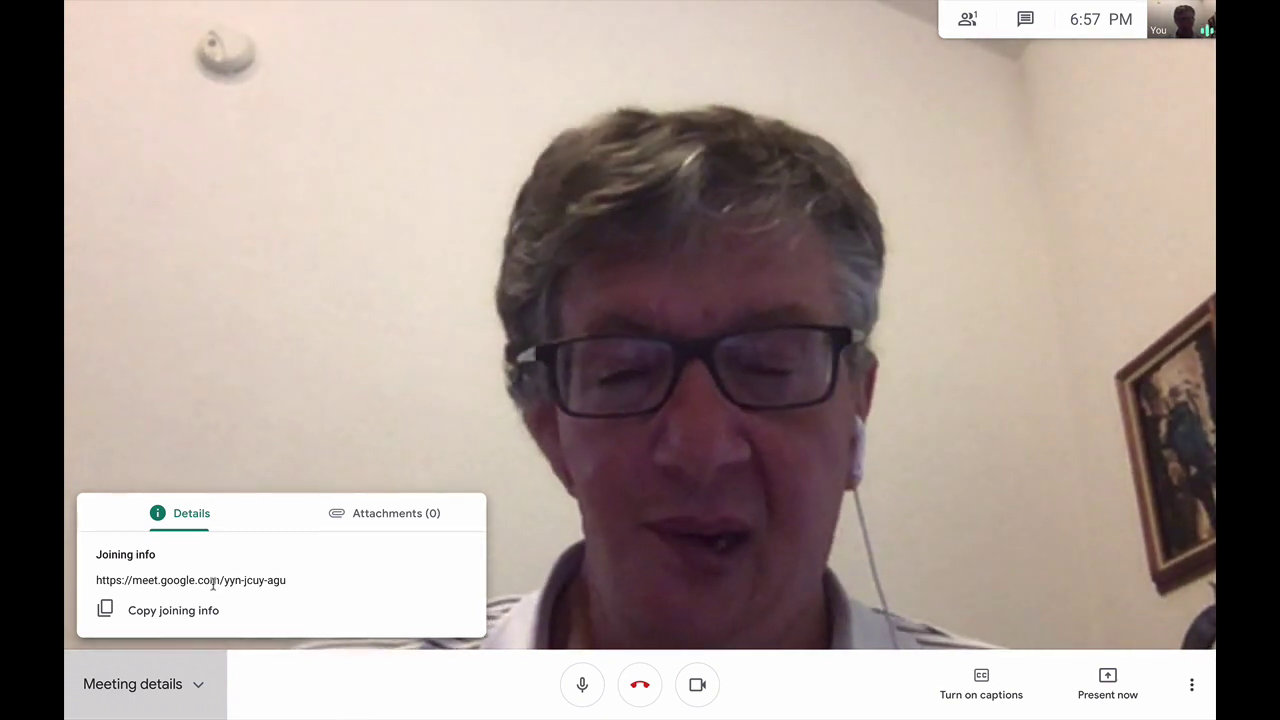
left_click(382, 518)
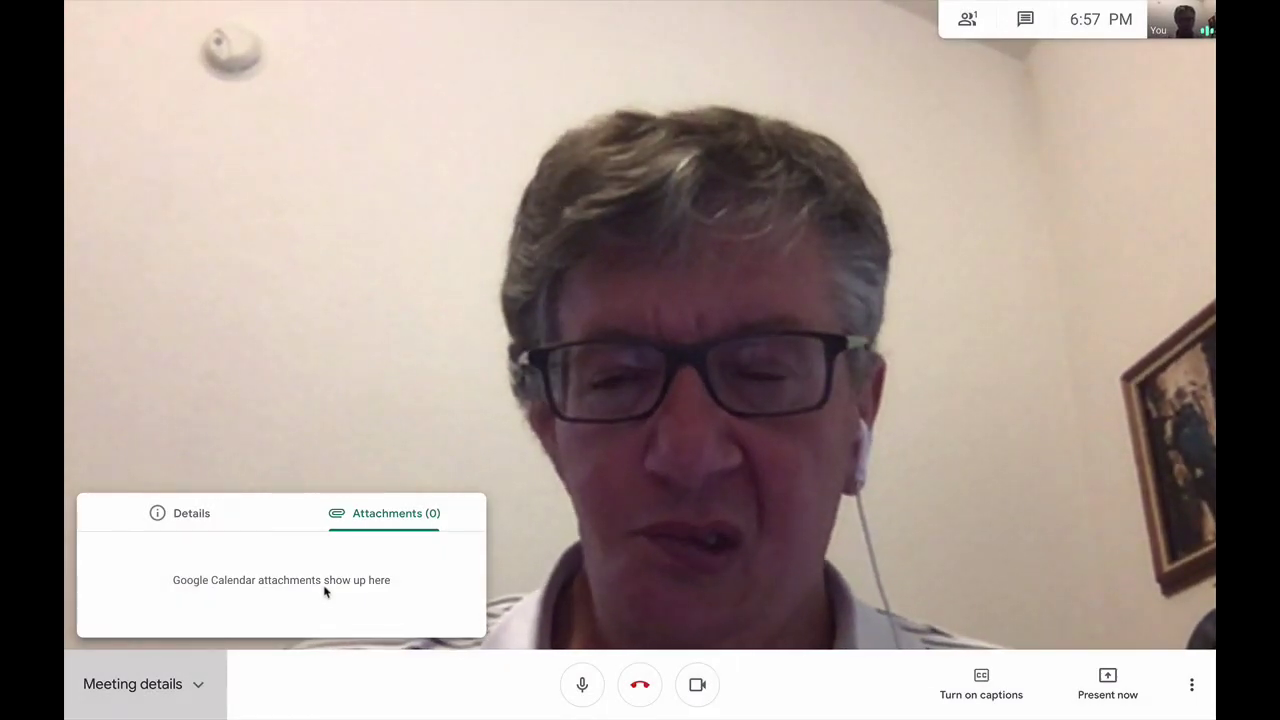
left_click(190, 513)
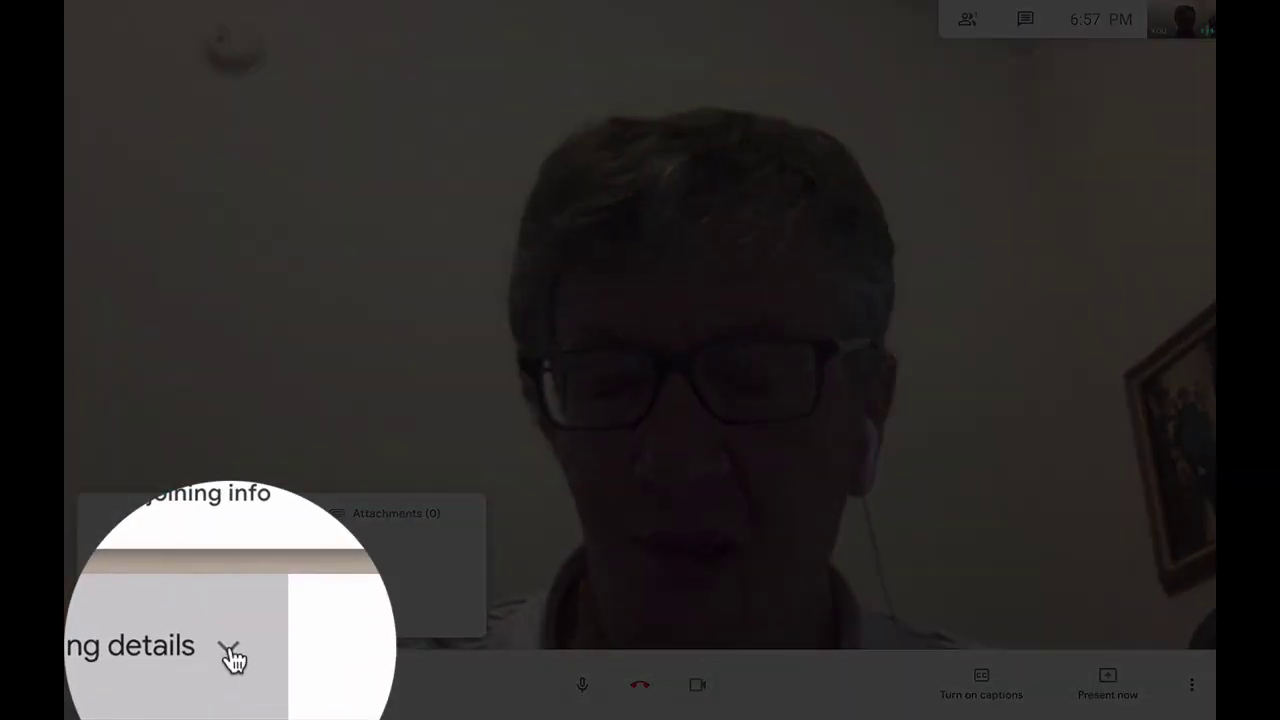
left_click(198, 688)
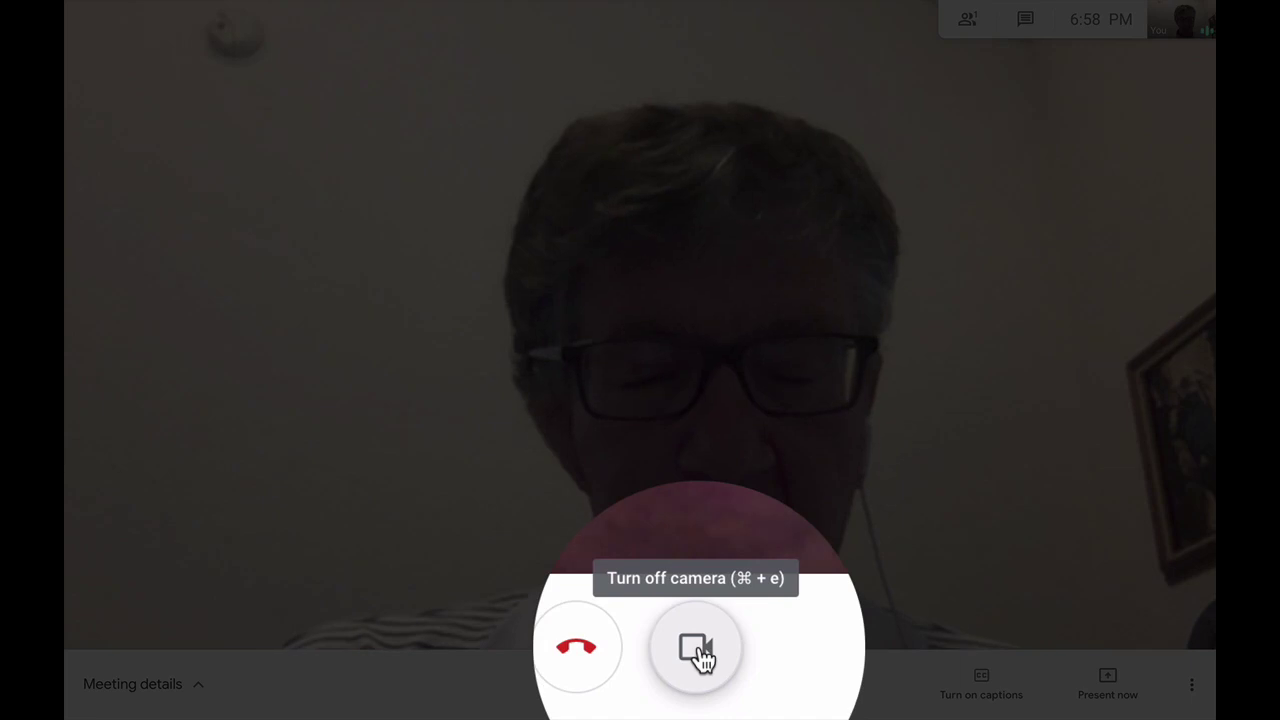
Step: Turn the camera off and then back on
left_click(698, 686)
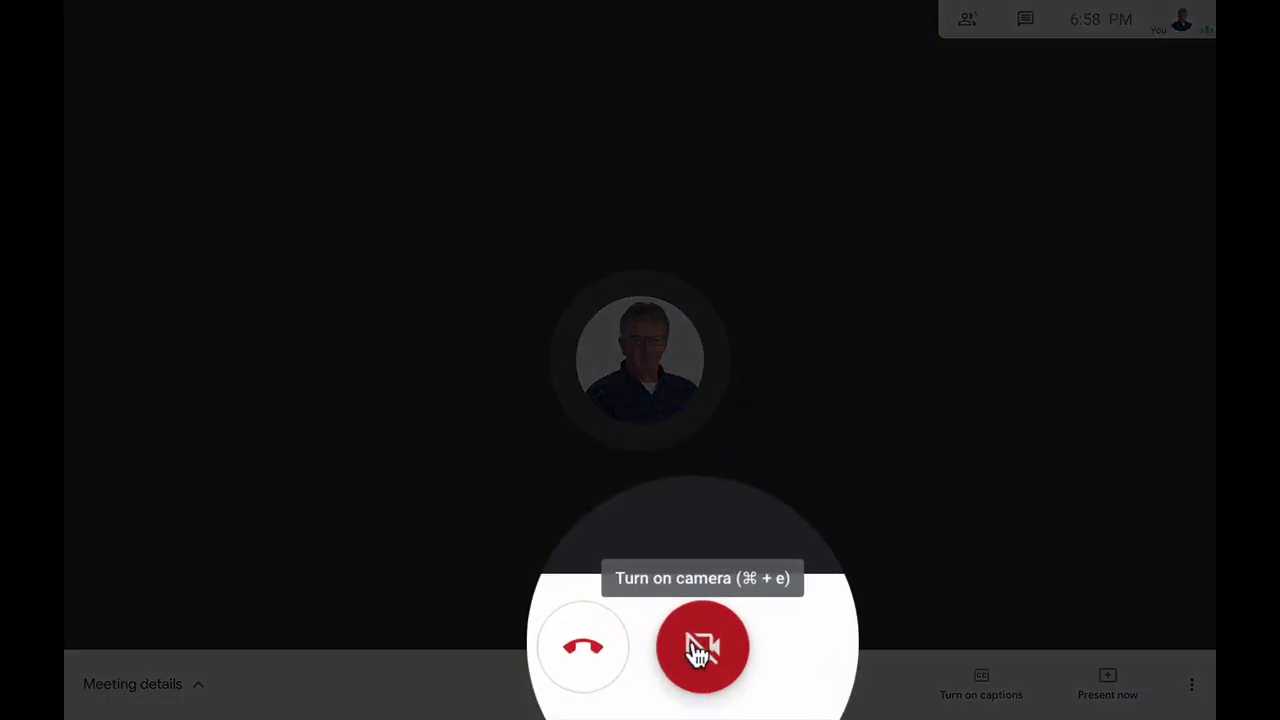
left_click(697, 684)
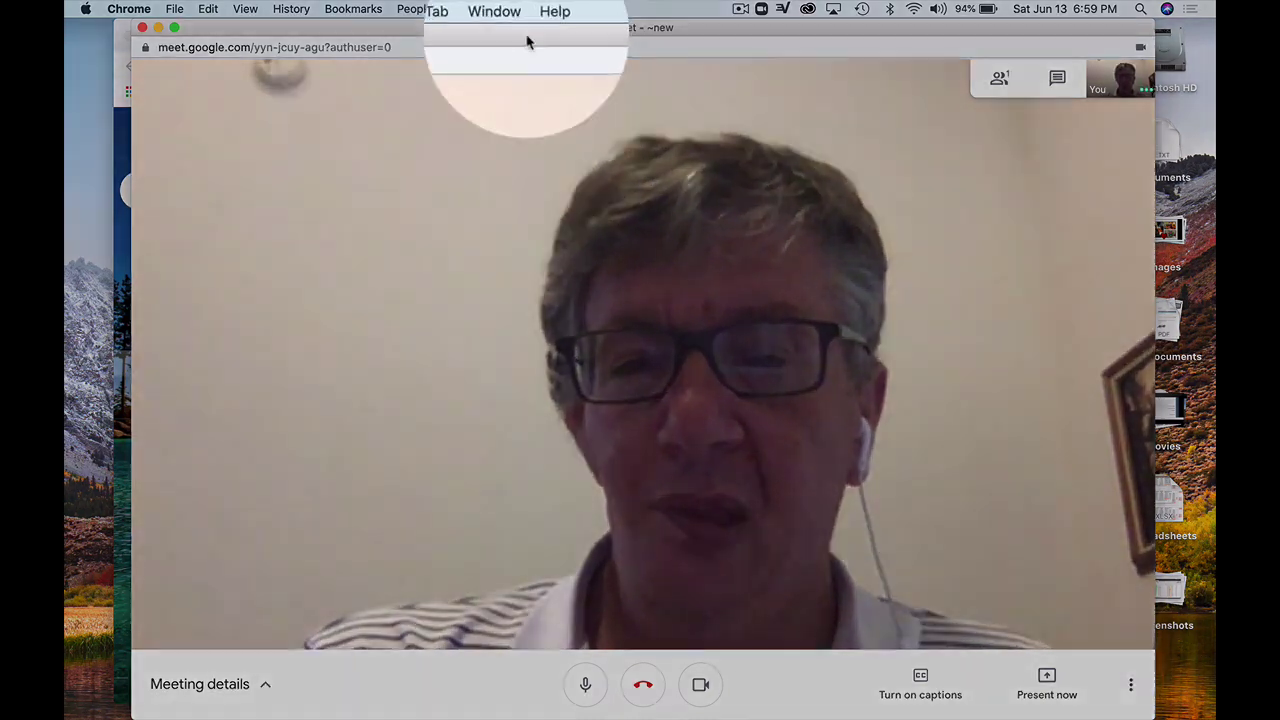
Step: Move the call aside, view Gmail's Google Meet and Drafts tabs, then maximize the call window
left_click_drag(529, 42, 827, 42)
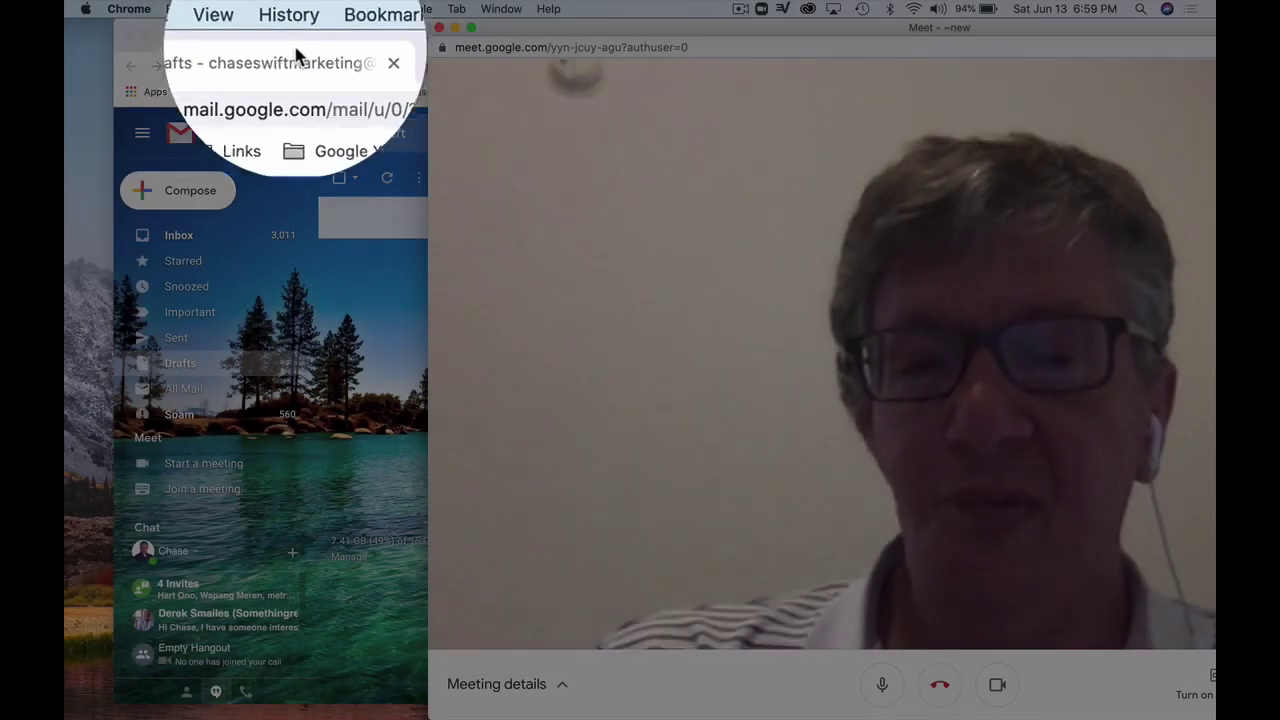
left_click(295, 45)
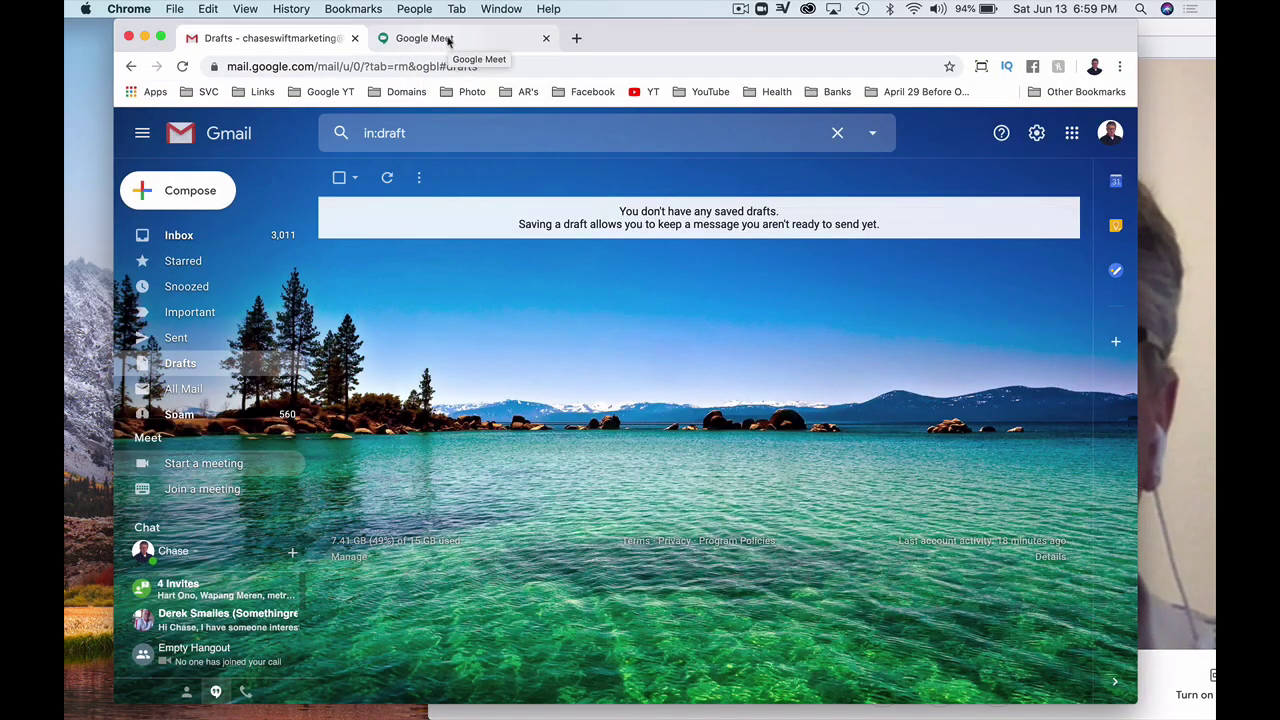
left_click(448, 40)
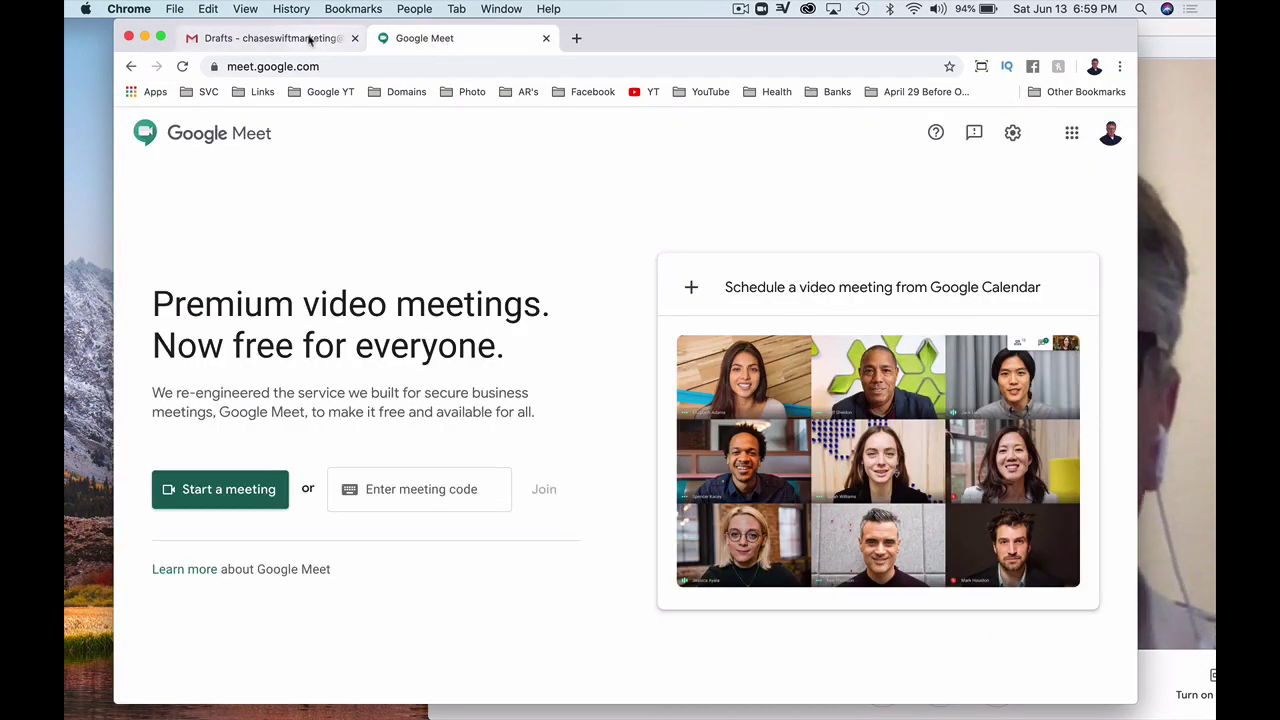
left_click(284, 38)
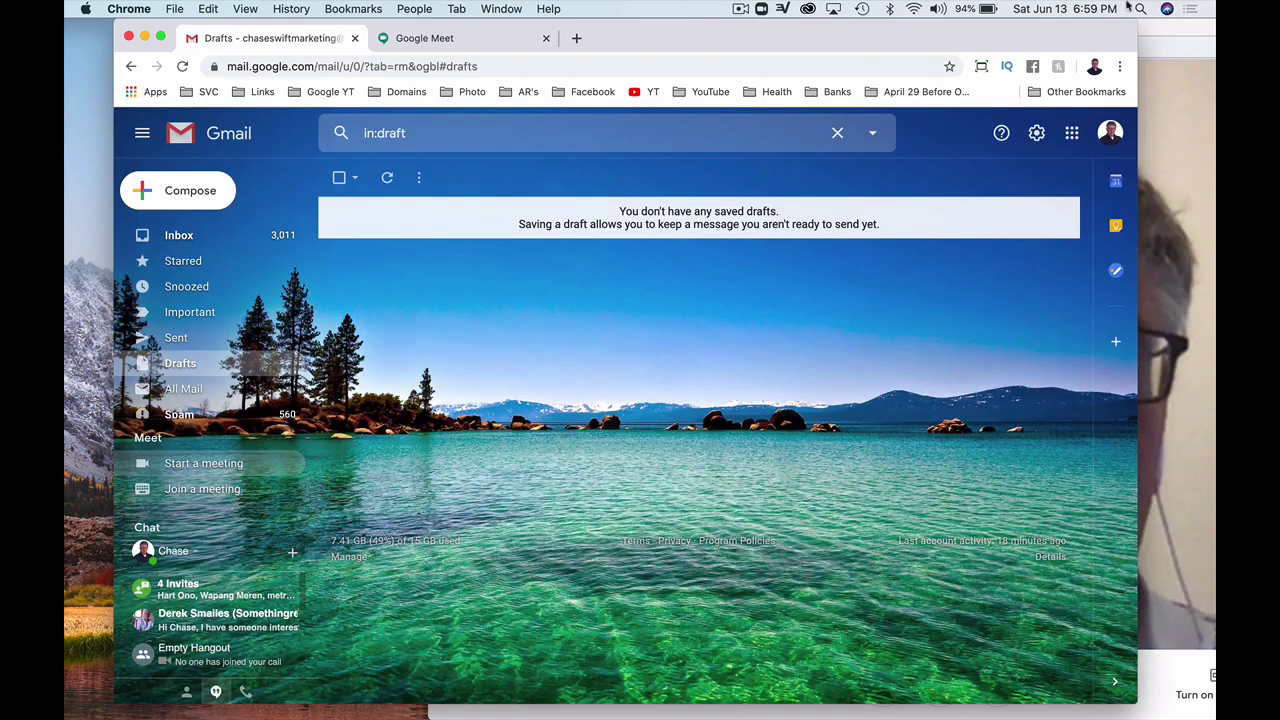
left_click(1163, 33)
double_click(1163, 33)
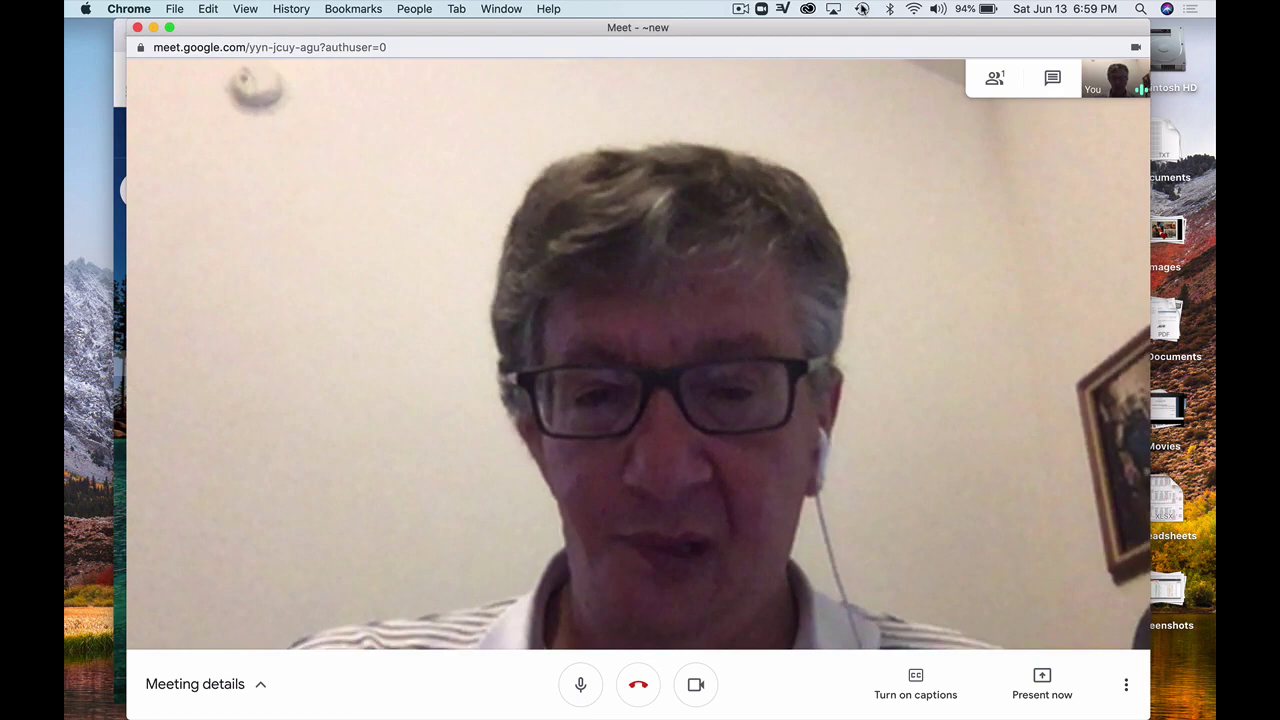
Step: Present the 'Meet - ~new' Chrome tab to everyone in the call
left_click(1041, 684)
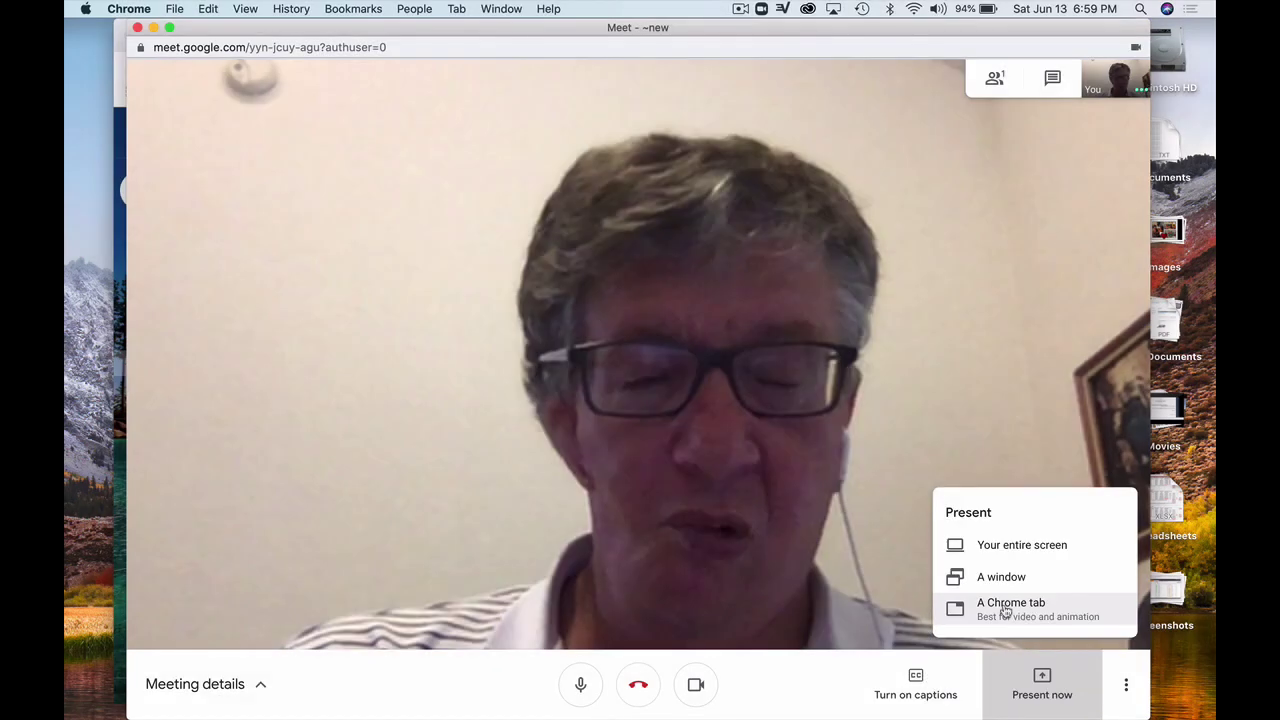
left_click(1005, 611)
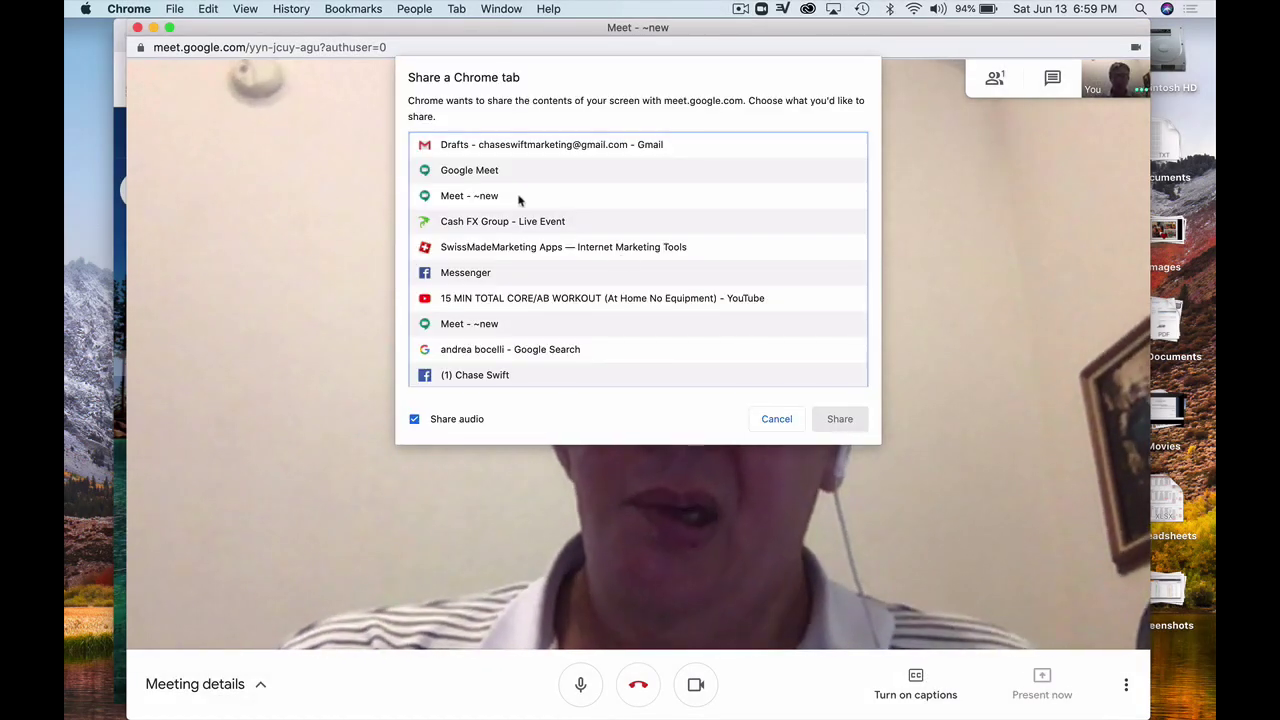
scroll(508, 349, "down", 6)
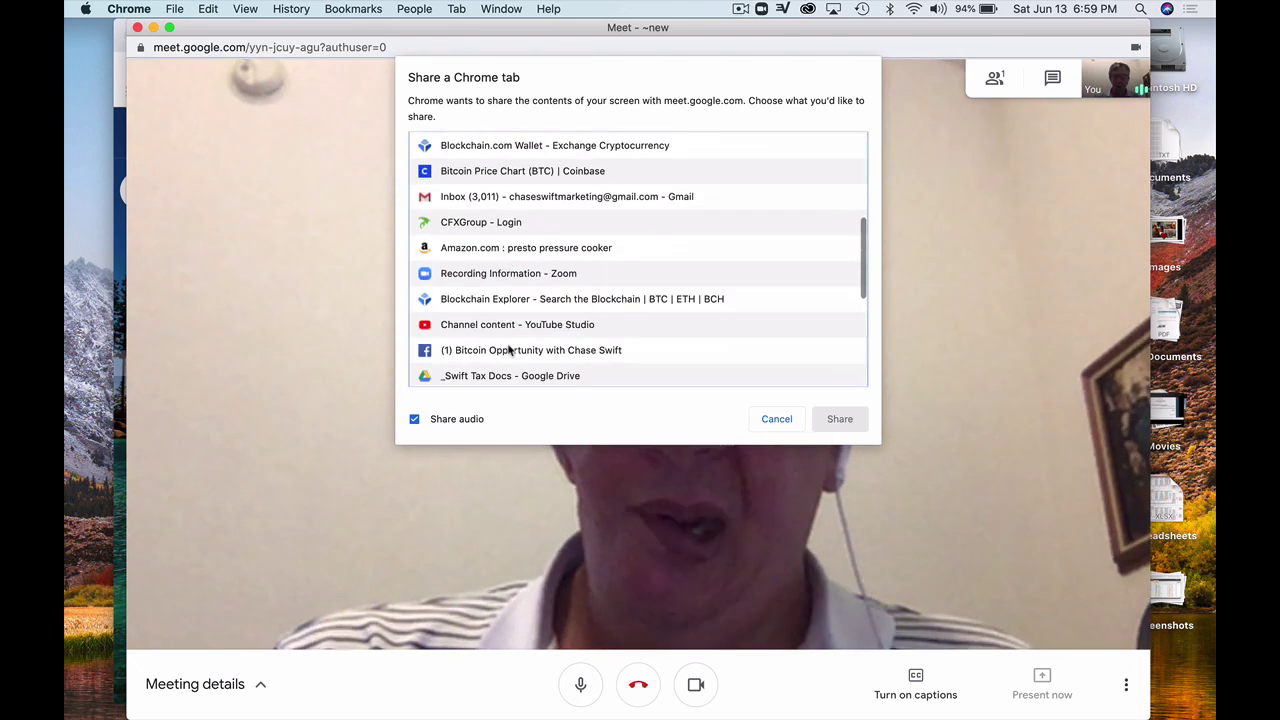
scroll(508, 349, "down", 5)
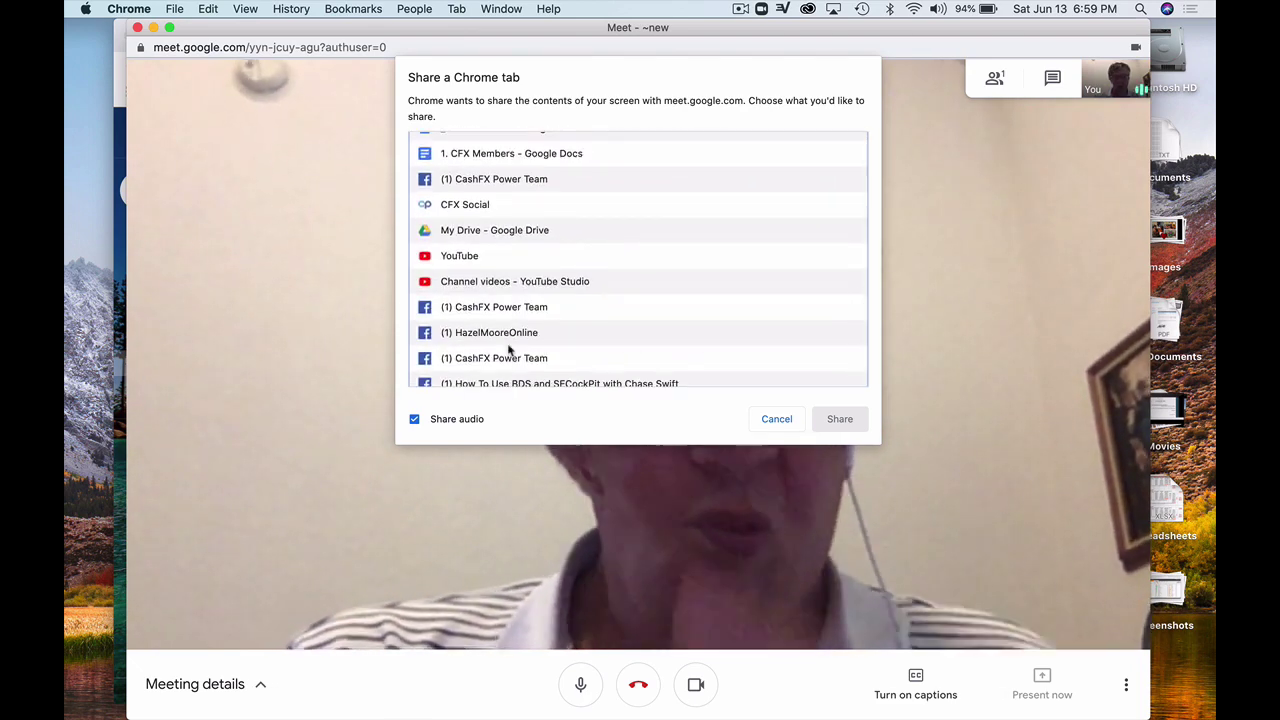
scroll(508, 349, "up", 10)
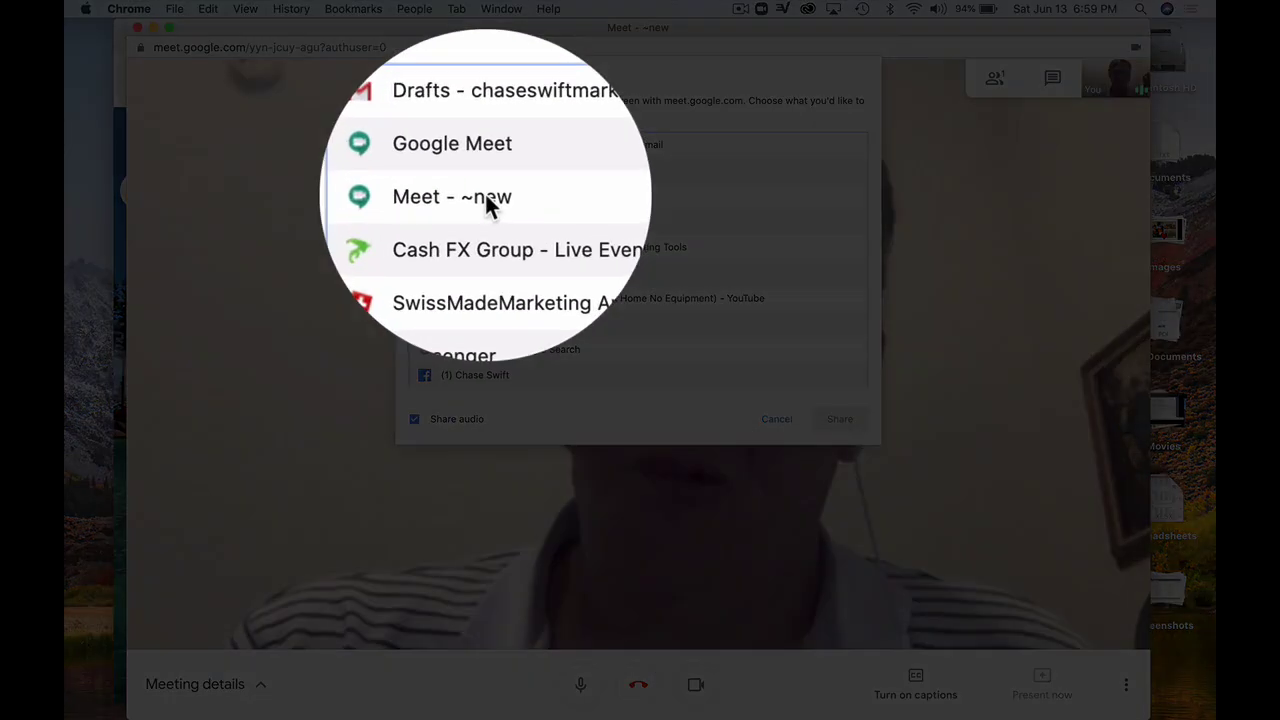
left_click(488, 197)
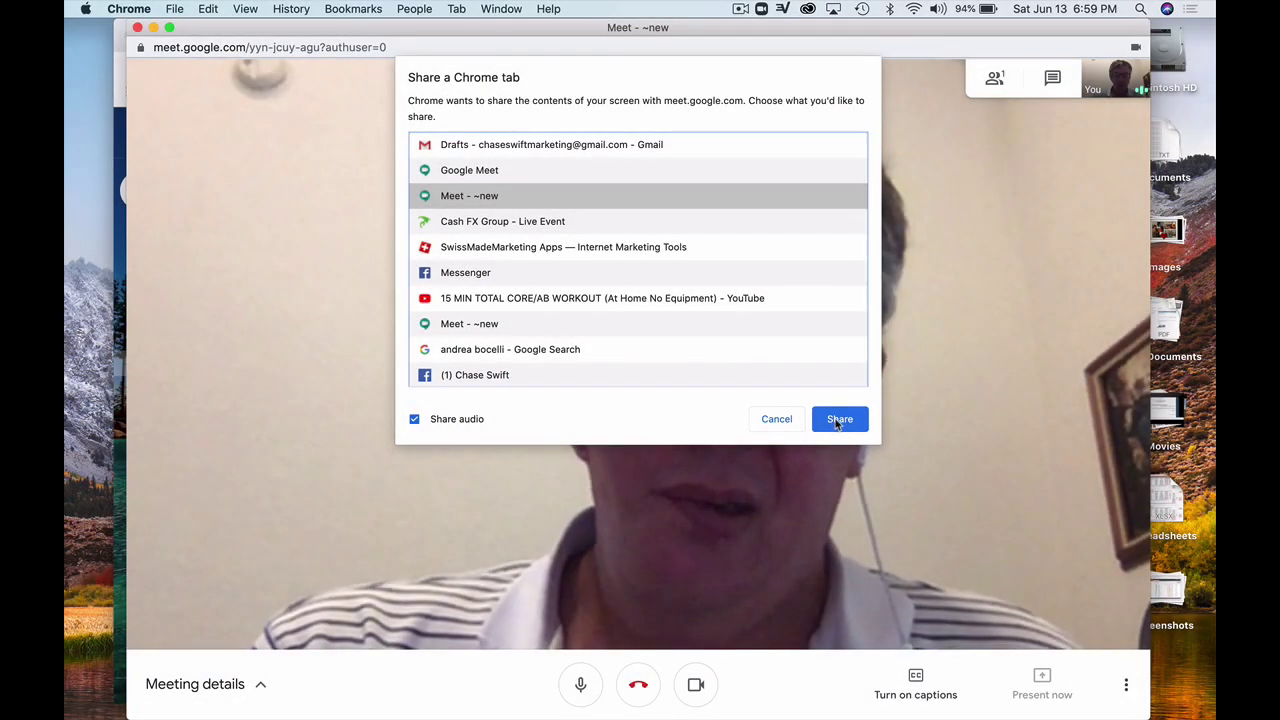
left_click(838, 421)
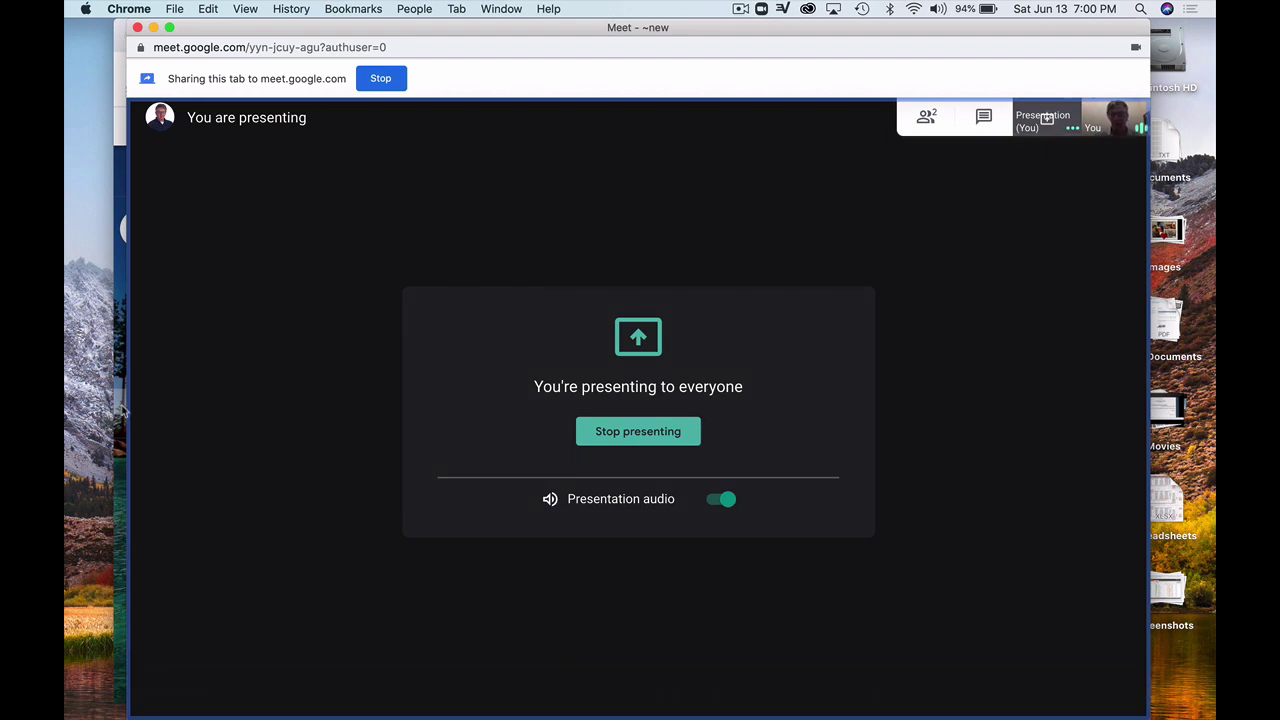
Step: Rearrange the browser and presenting-call windows so the call window sits in front at the screen top
key("super+grave")
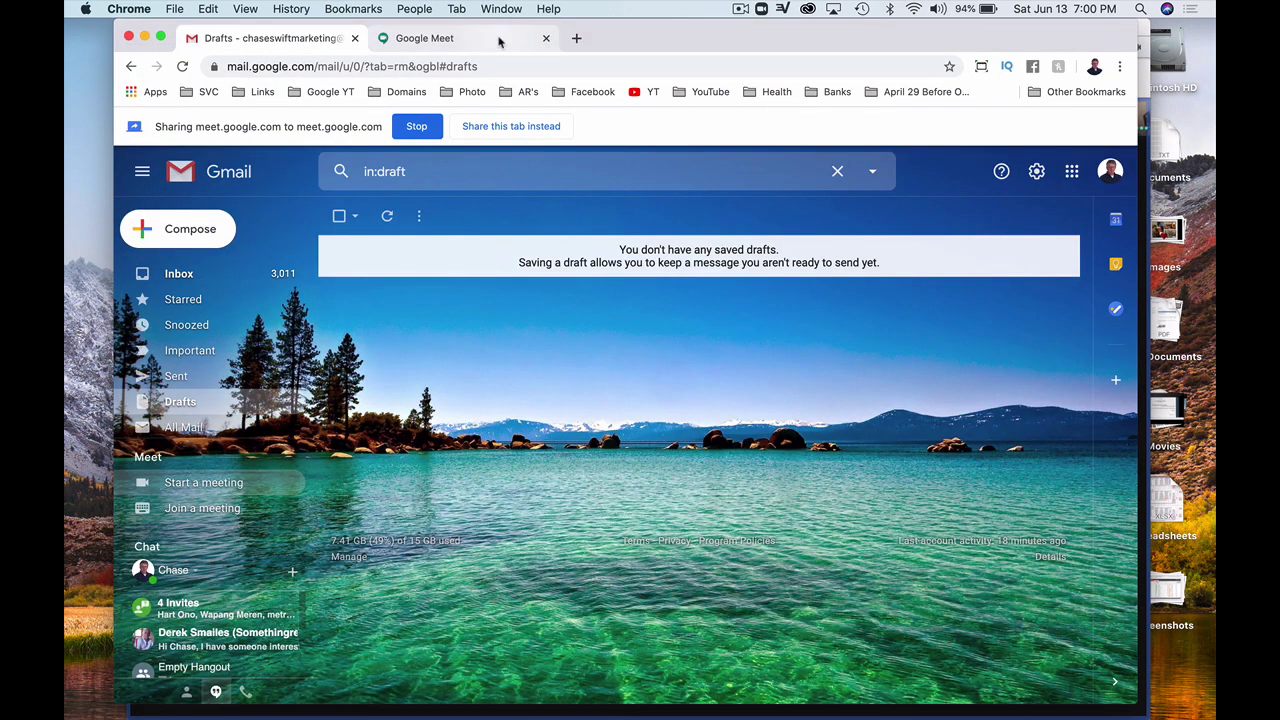
left_click(499, 41)
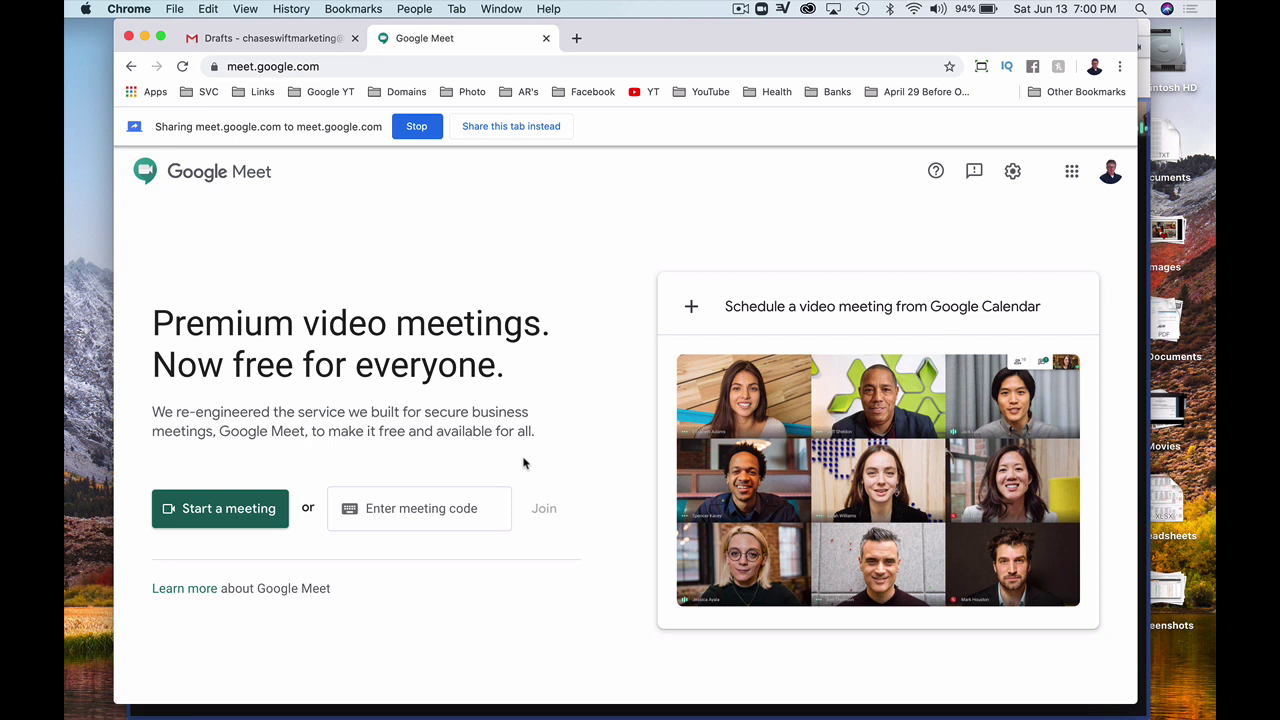
left_click_drag(827, 37, 795, 50)
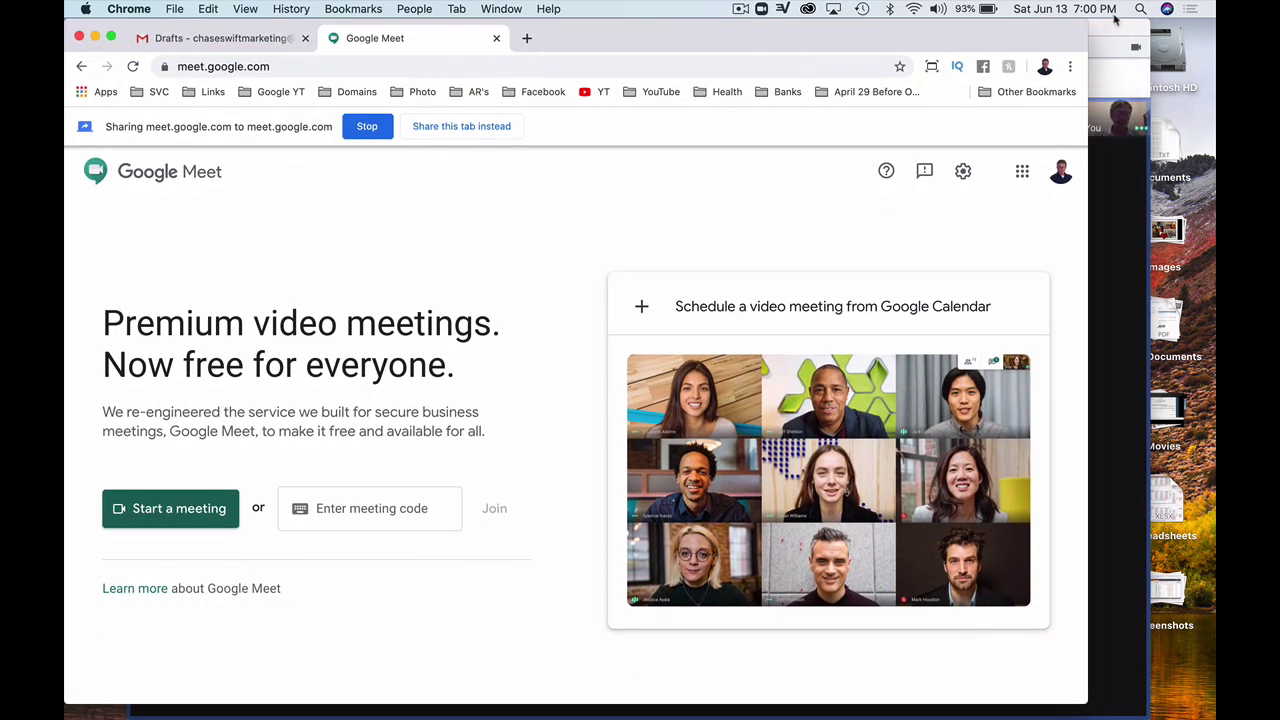
left_click(1111, 27)
left_click_drag(1052, 33, 1081, 110)
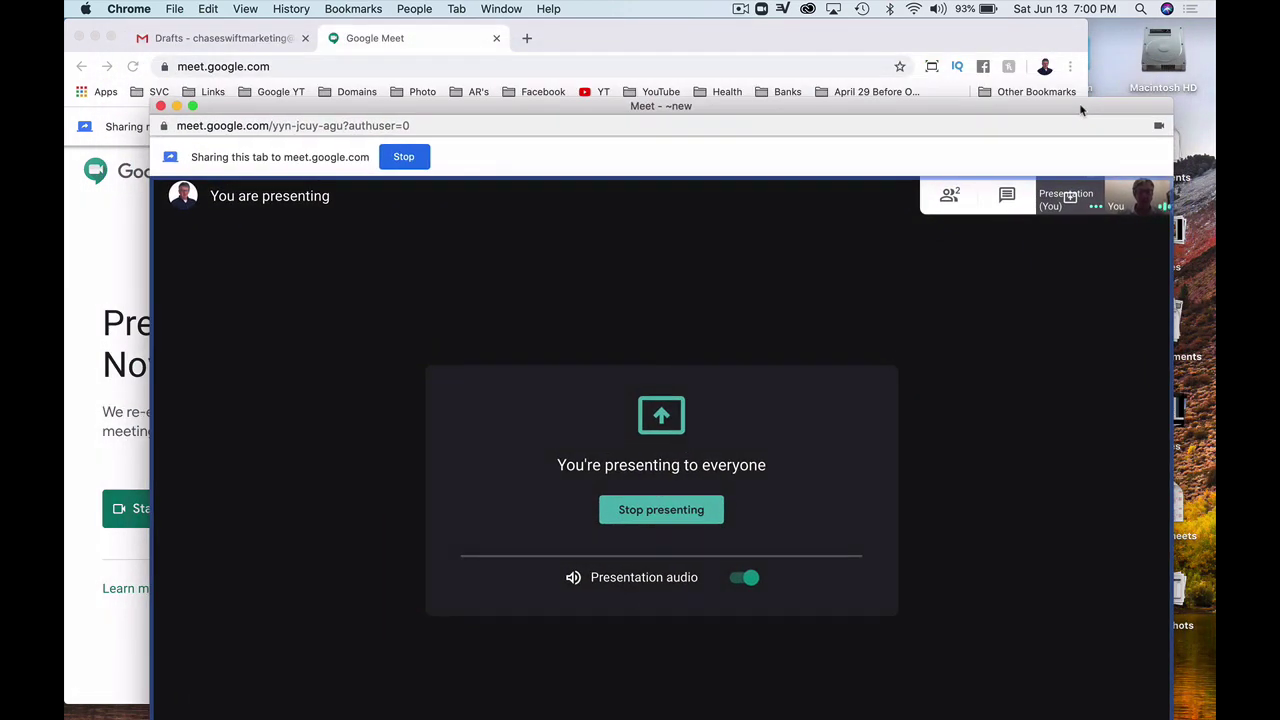
left_click_drag(778, 107, 823, 157)
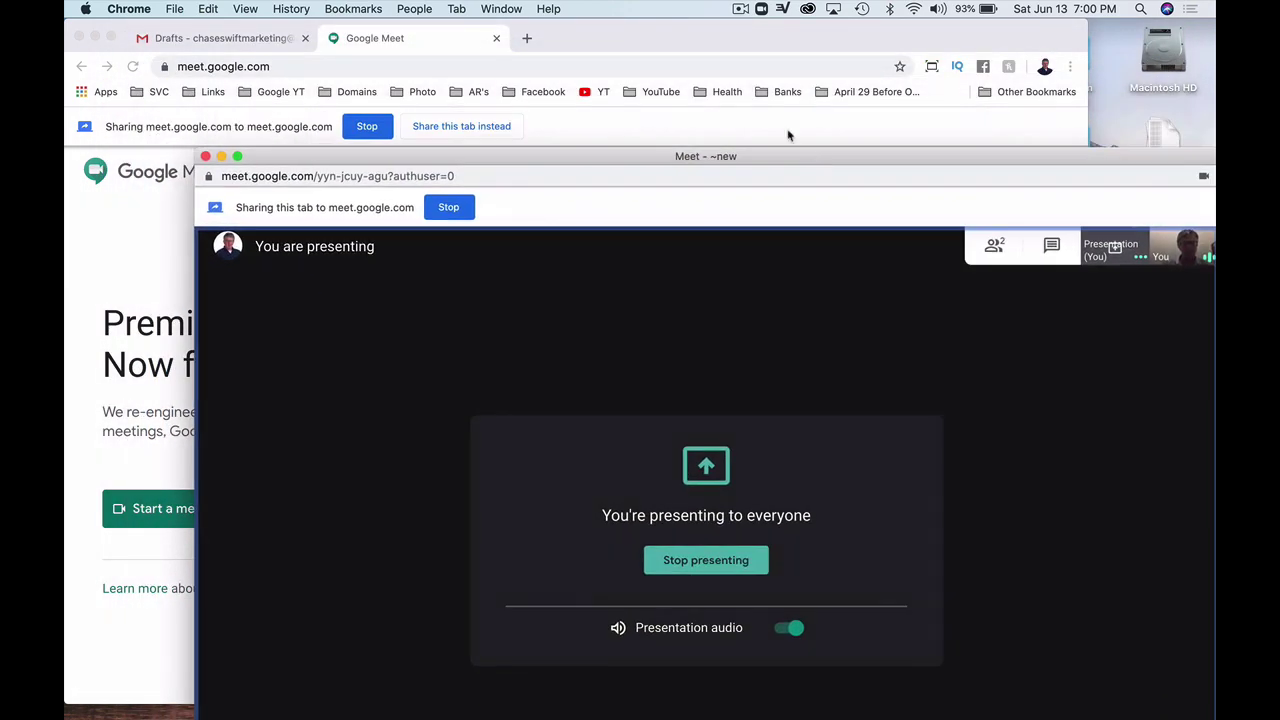
left_click(707, 43)
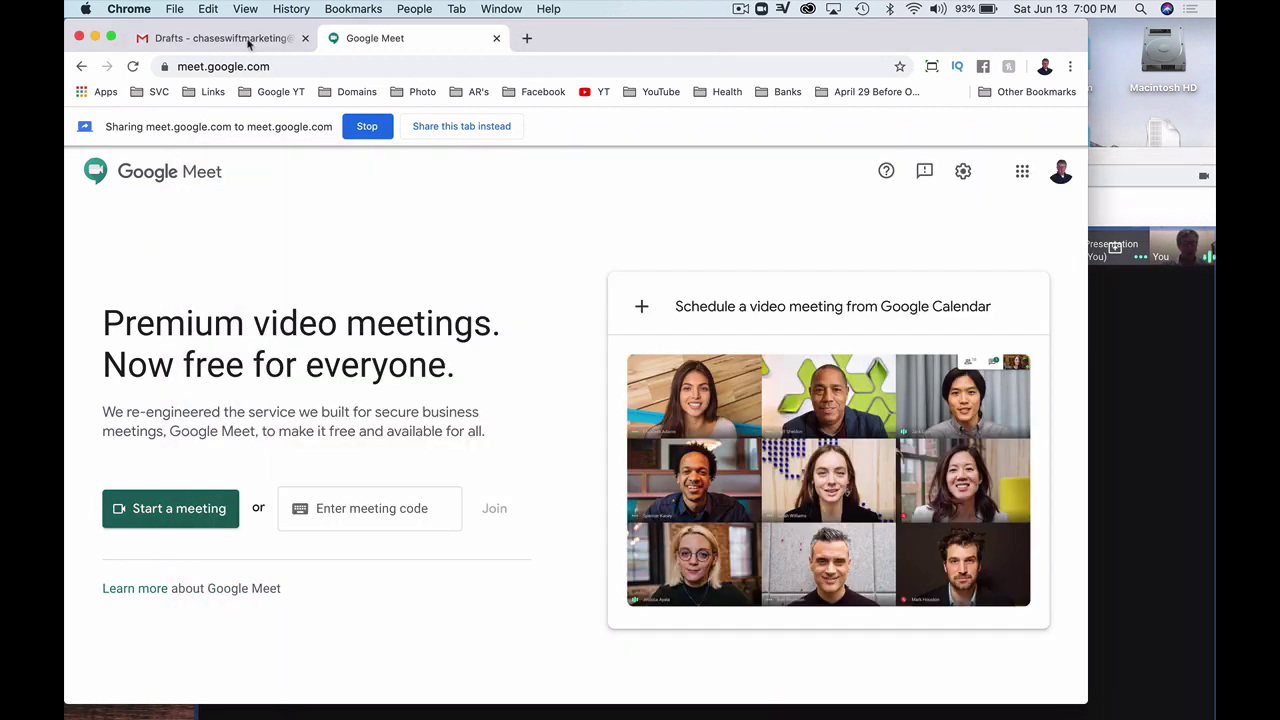
left_click(1110, 160)
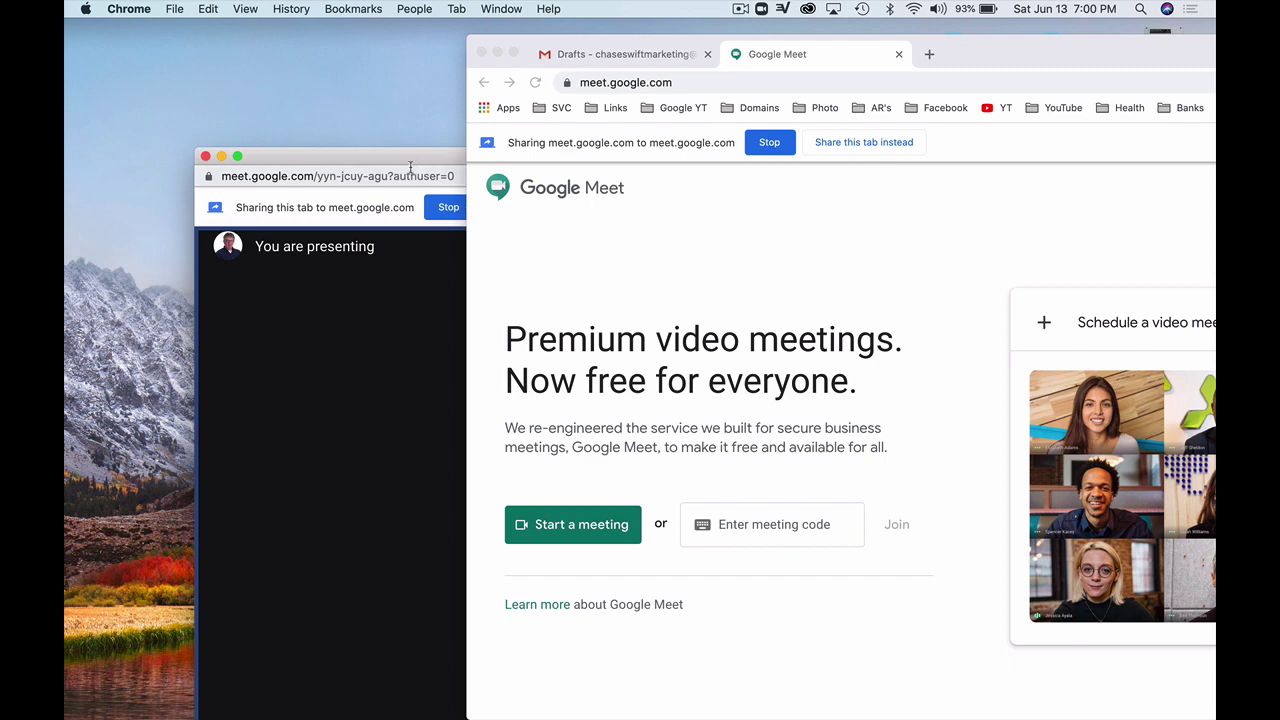
left_click_drag(980, 45, 643, 6)
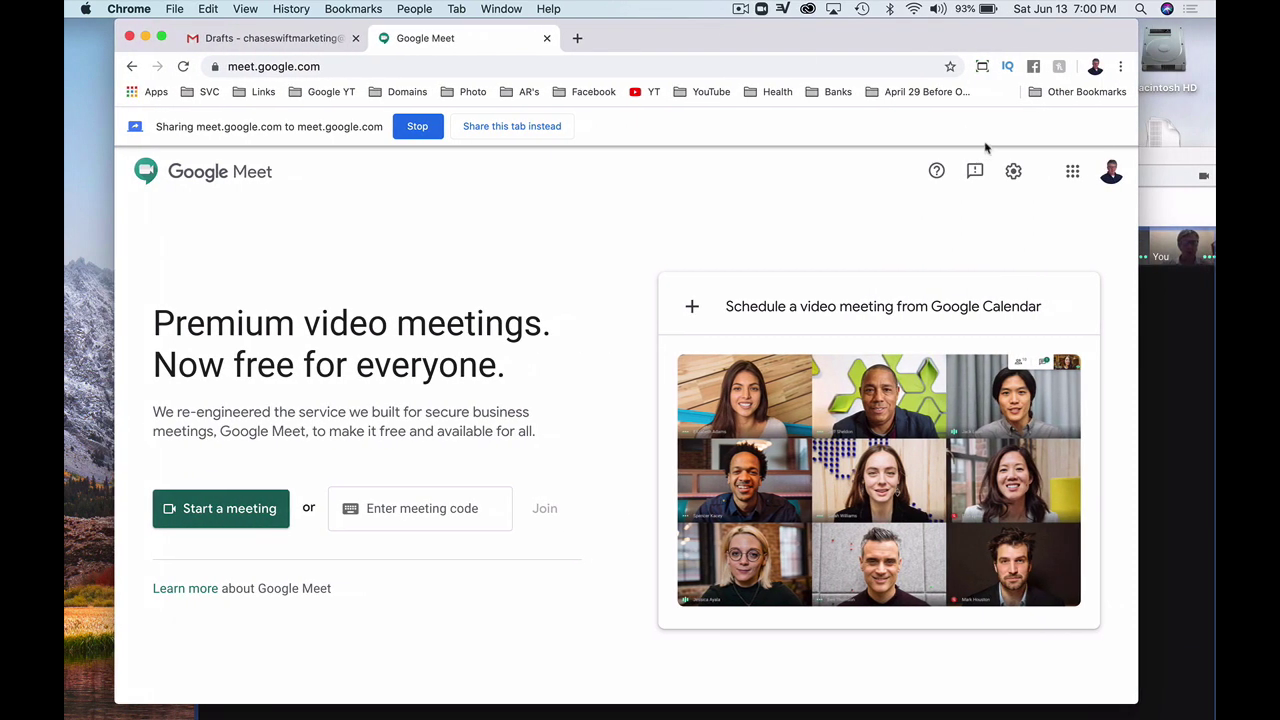
left_click(1149, 157)
left_click_drag(1126, 163, 1058, 34)
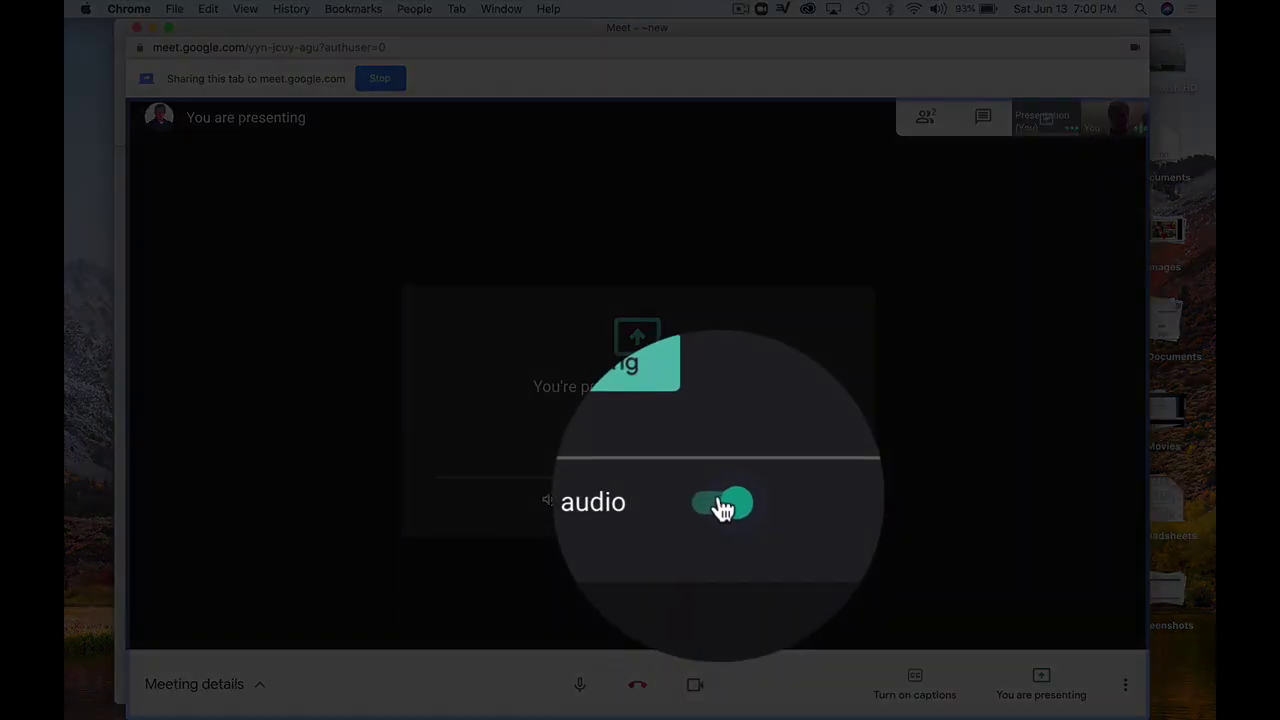
Step: Toggle presentation audio off and back on
left_click(722, 508)
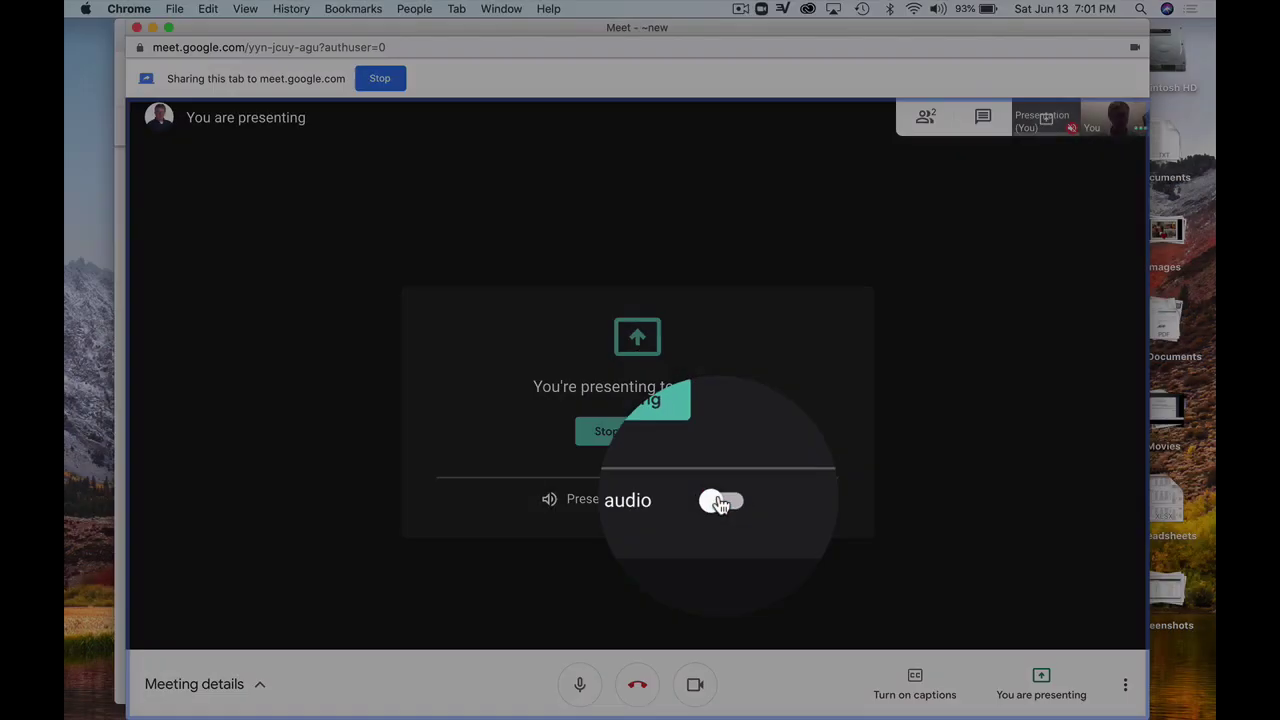
left_click(721, 503)
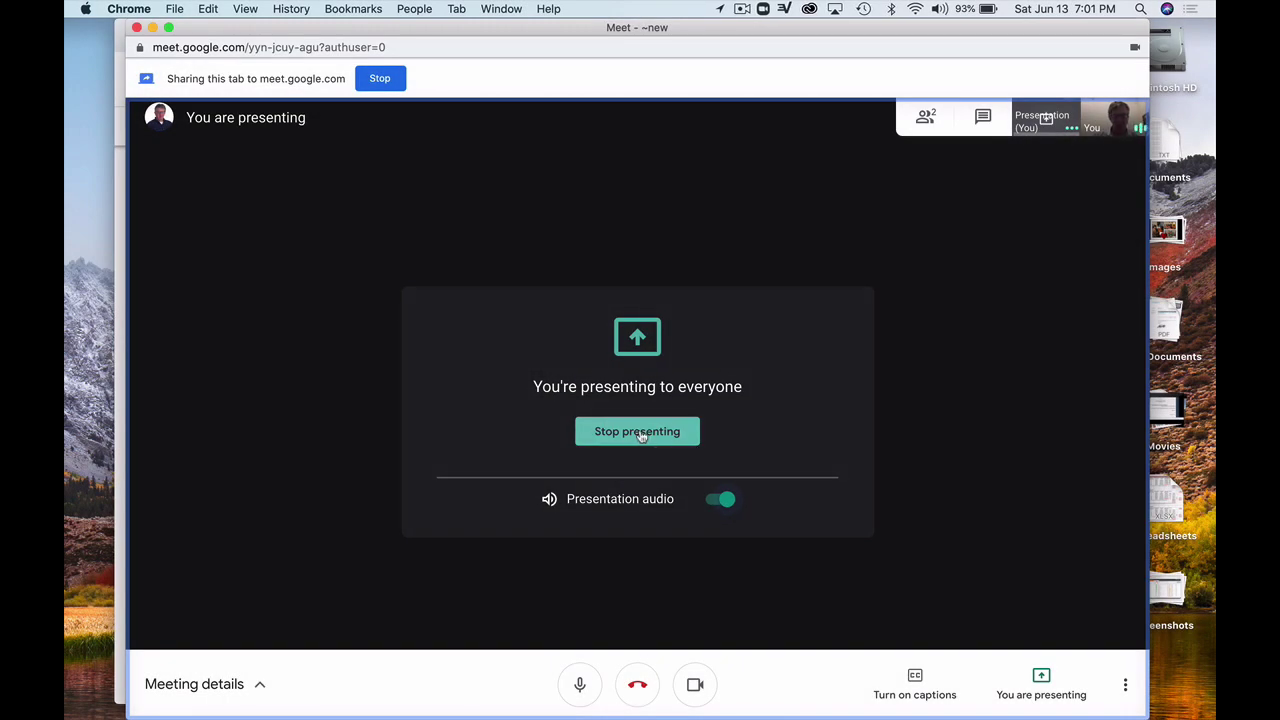
left_click(641, 432)
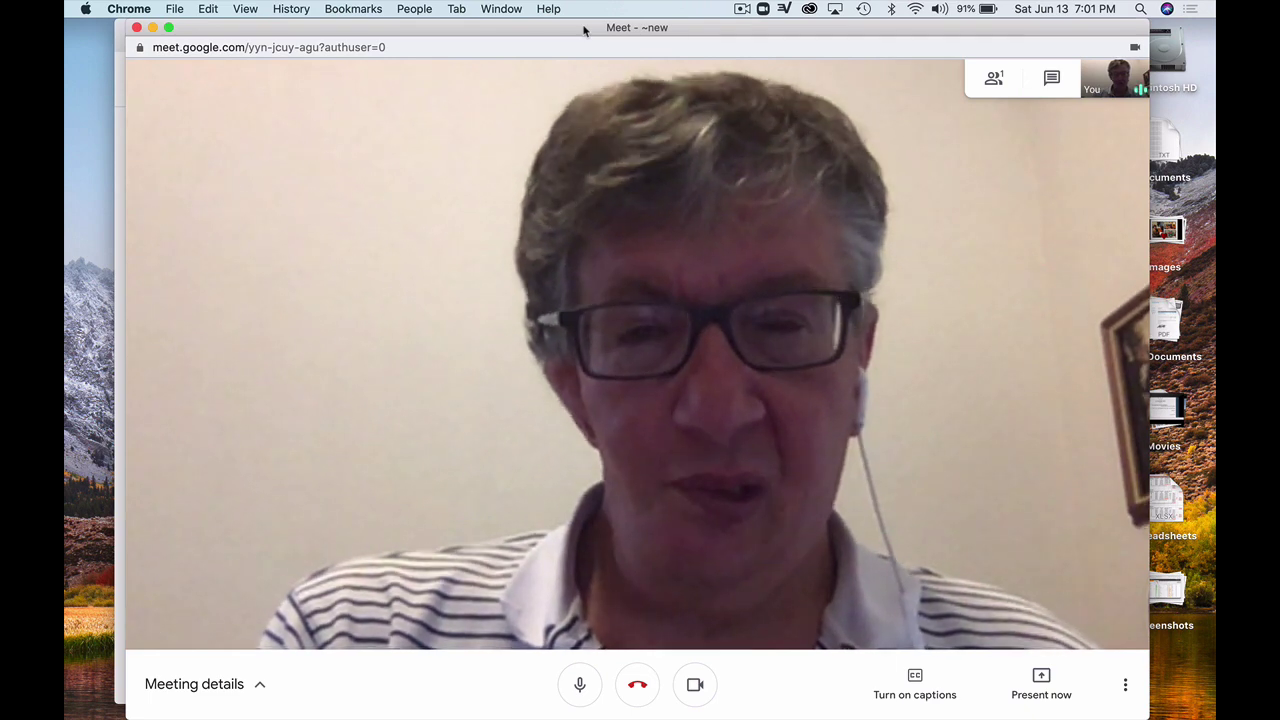
left_click_drag(584, 30, 610, 22)
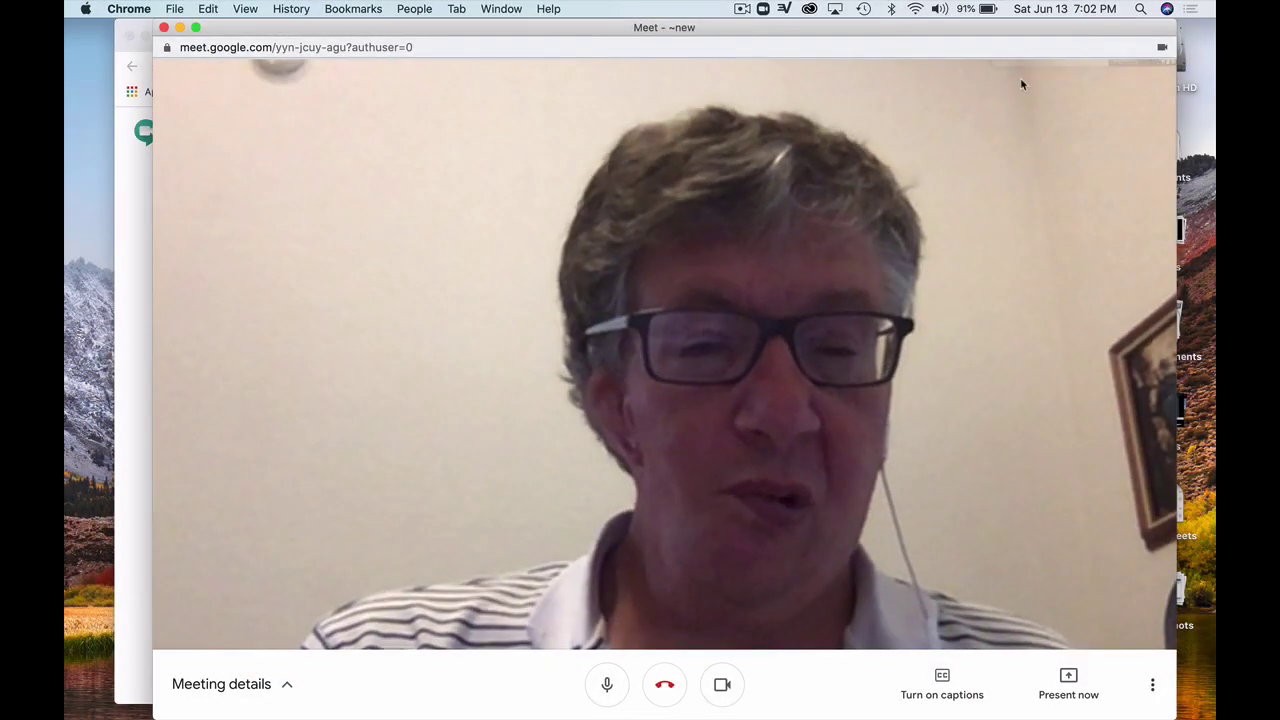
Step: Show the single-participant people list, then switch Meeting details to the Chat tab
left_click(1023, 80)
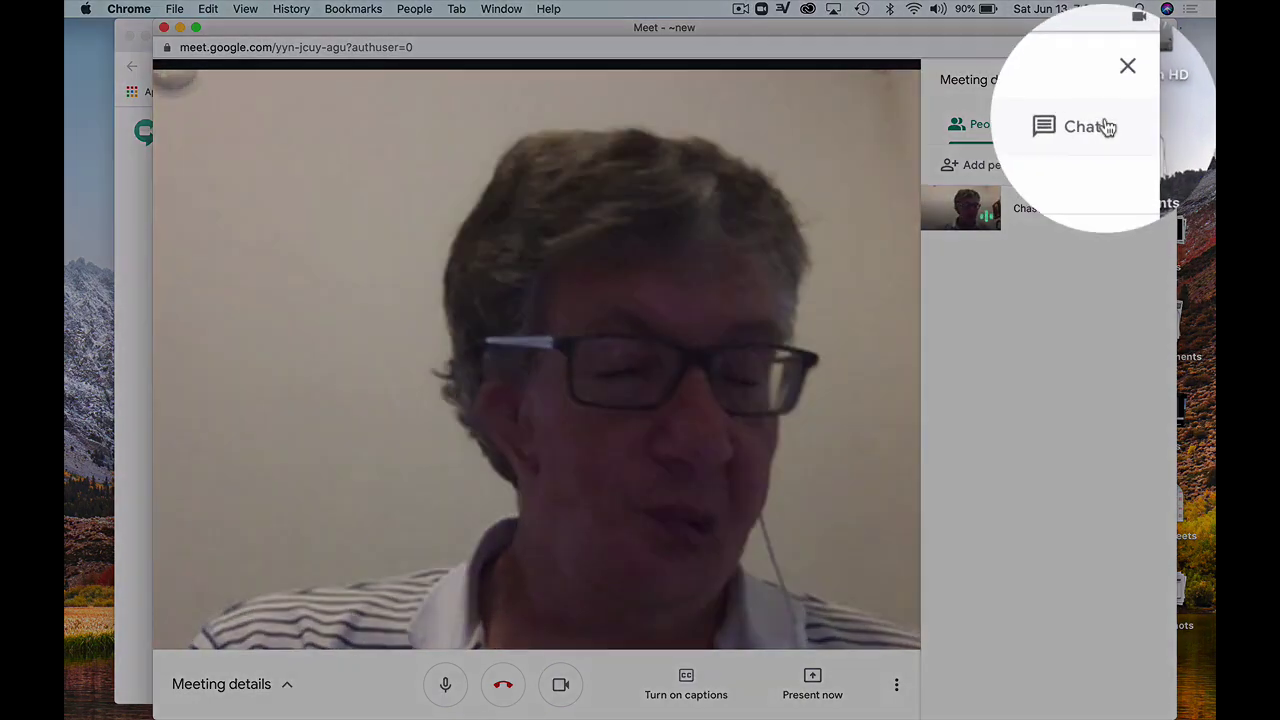
left_click(1108, 126)
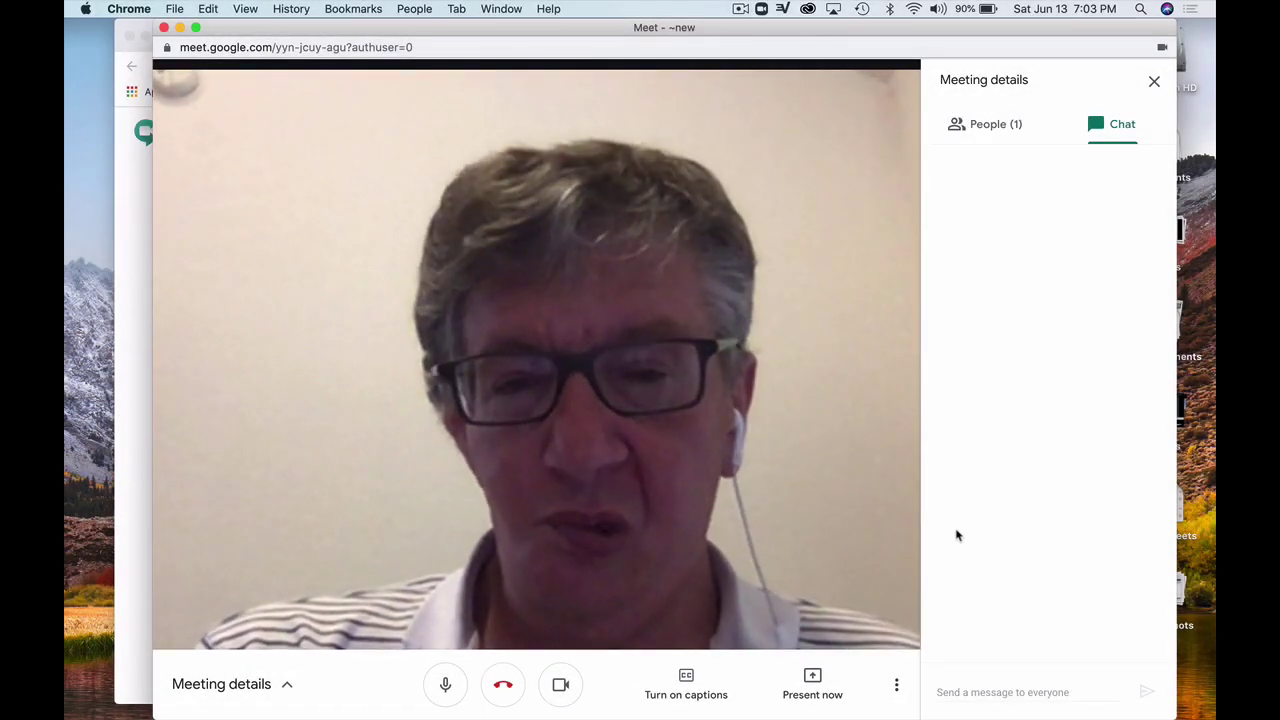
Step: Write 'Hi that was awesome~' in the chat, then copy the meeting's joining info
left_click(996, 692)
type("Hi that w")
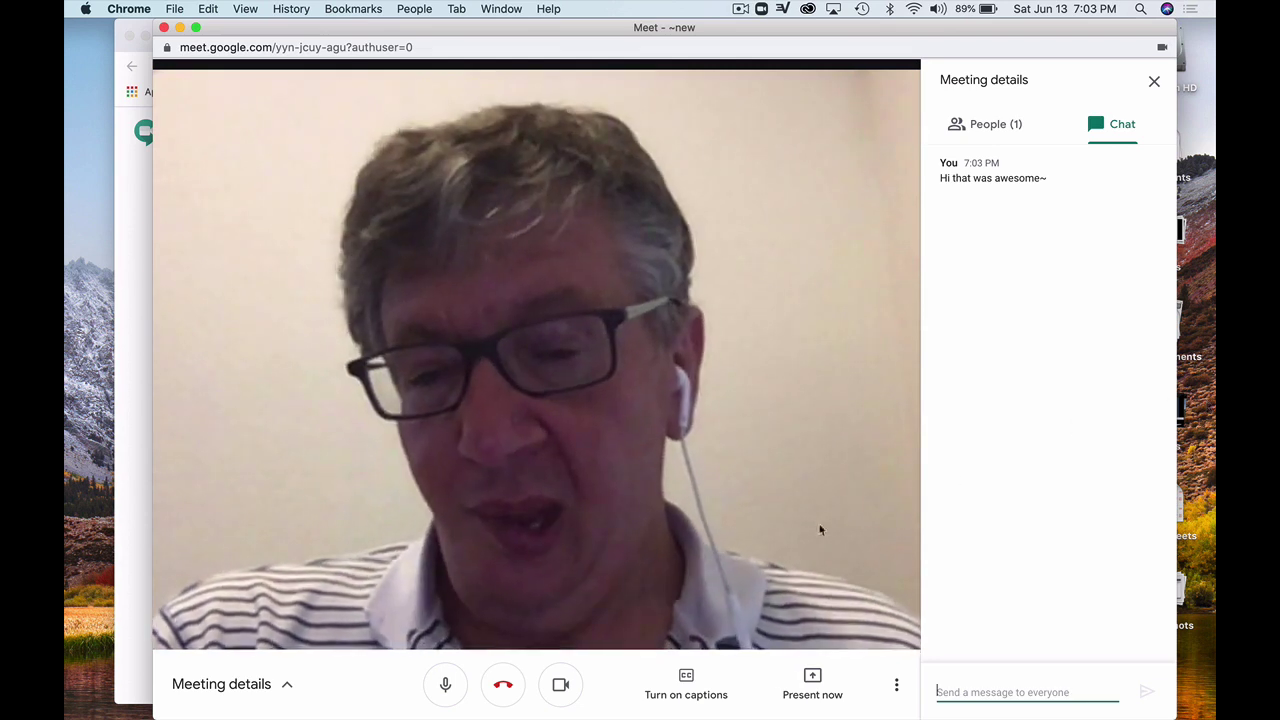
left_click(250, 694)
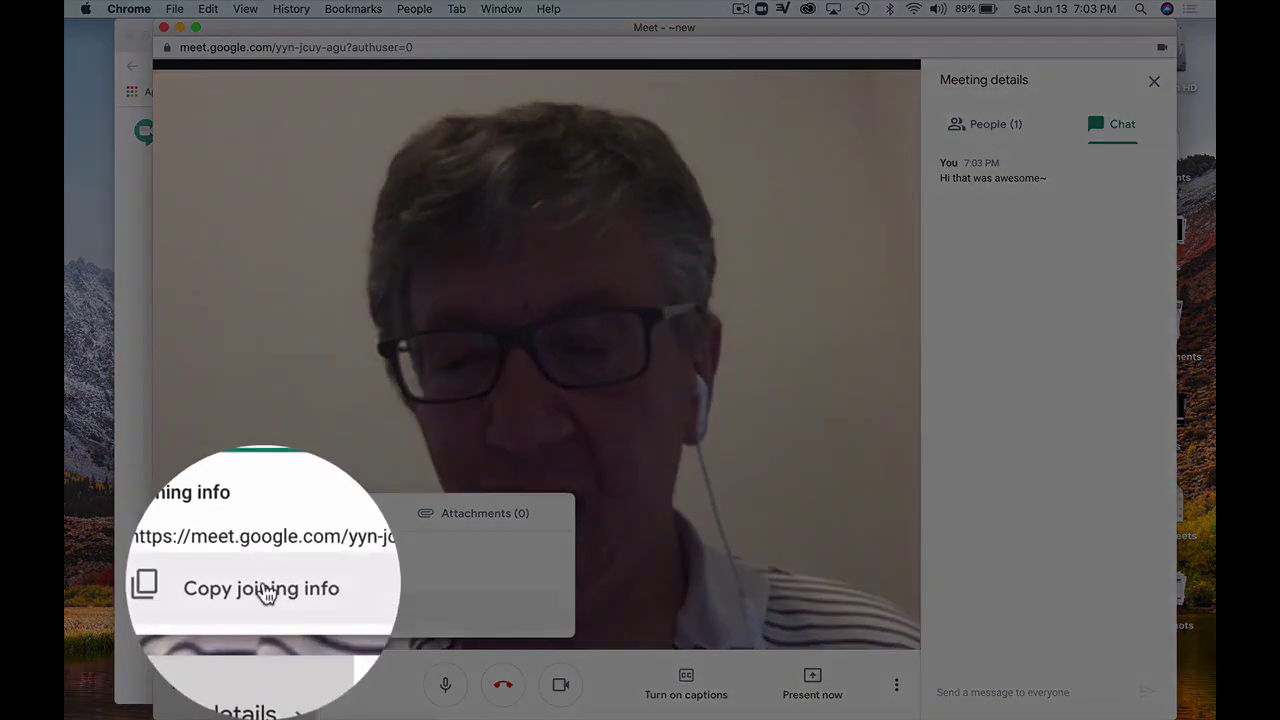
left_click(264, 612)
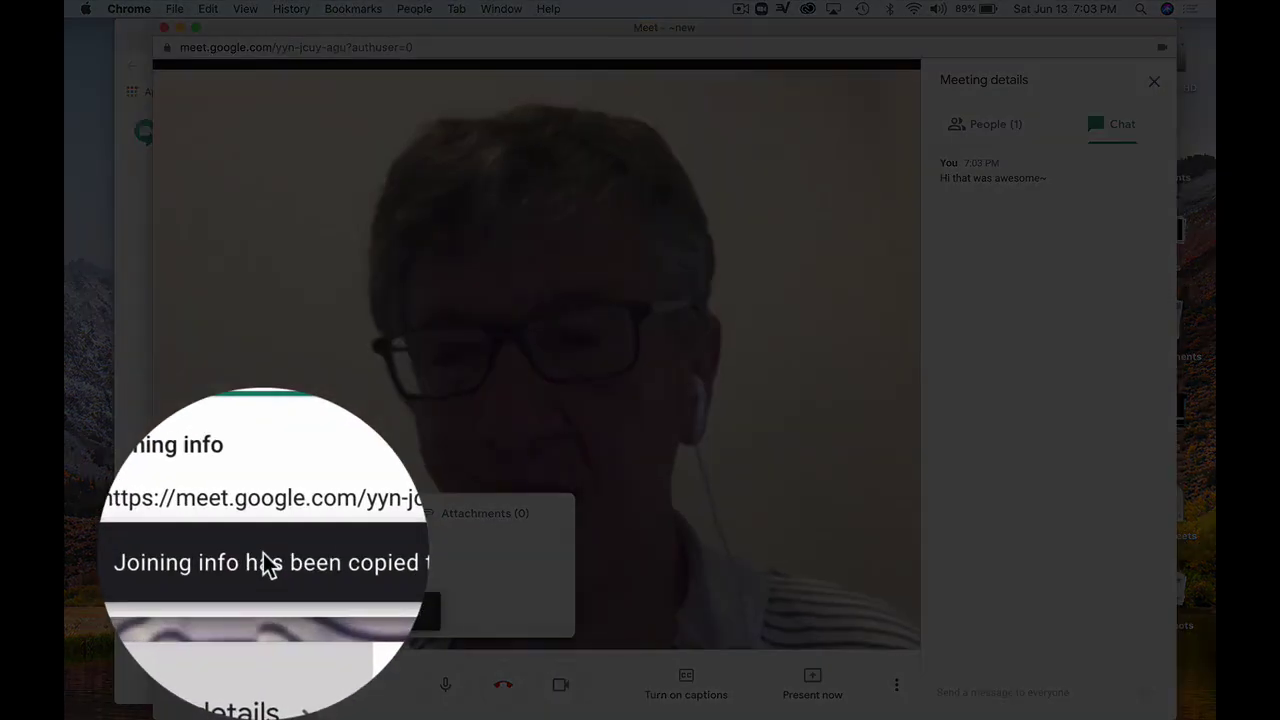
left_click(126, 204)
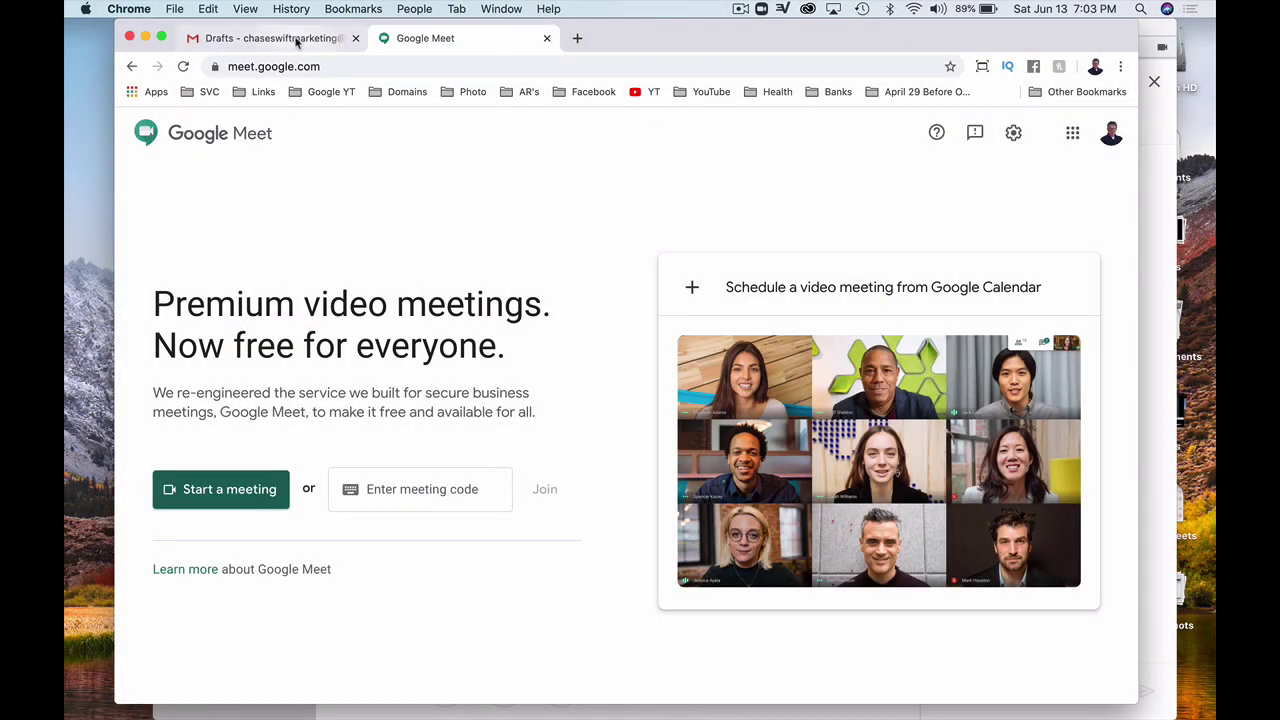
Step: Paste the meeting's joining info into a new Gmail message body
left_click(296, 40)
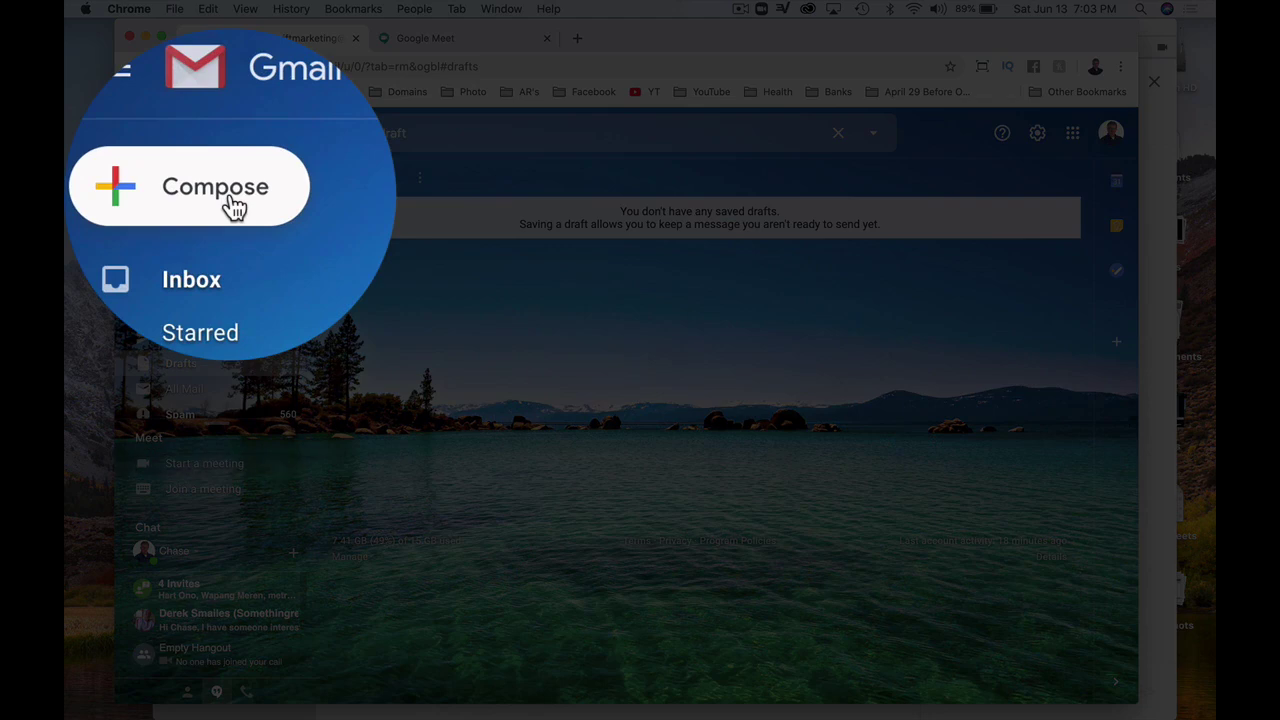
left_click(228, 194)
left_click(356, 289)
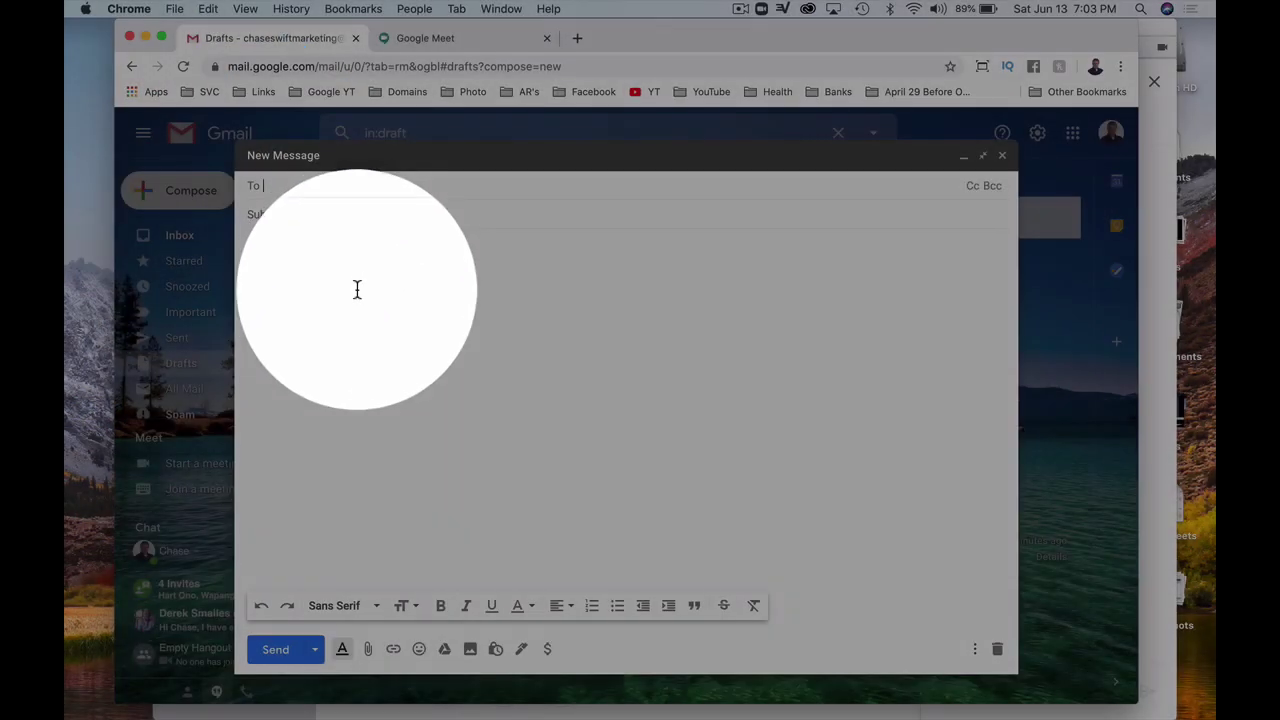
key("super+v")
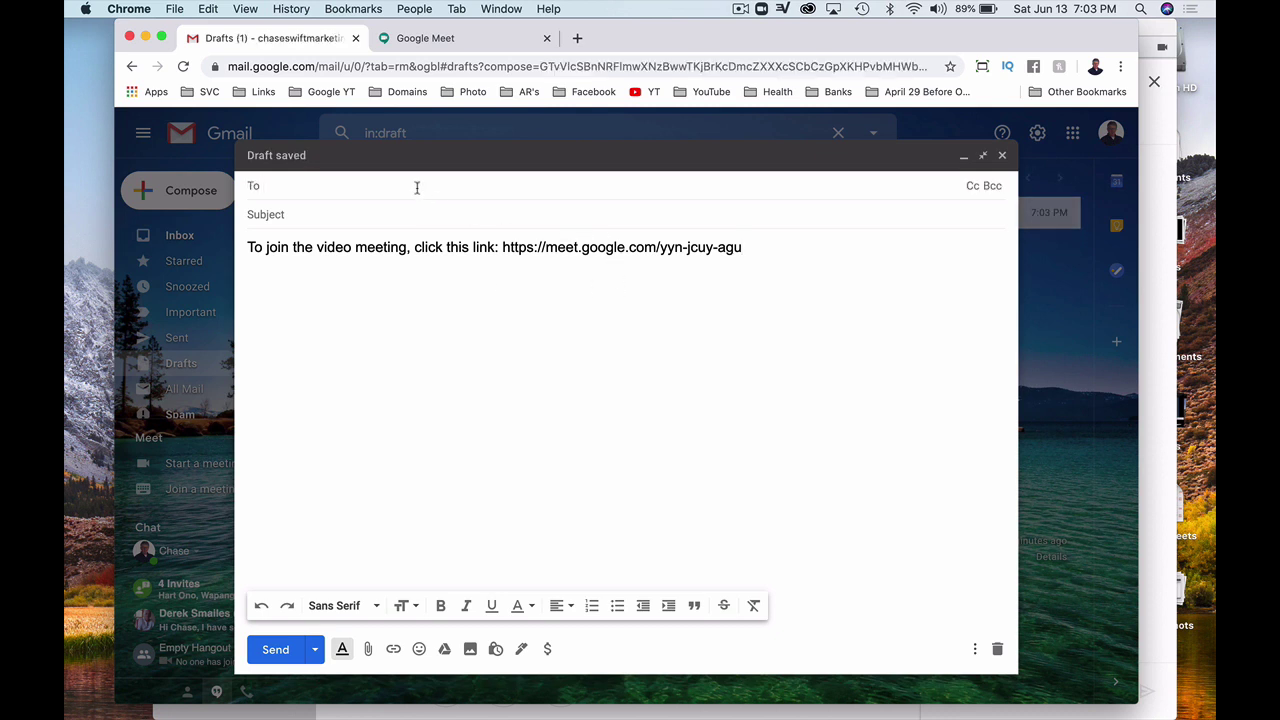
Step: Select the meeting link in the draft, then discard the draft
left_click(403, 216)
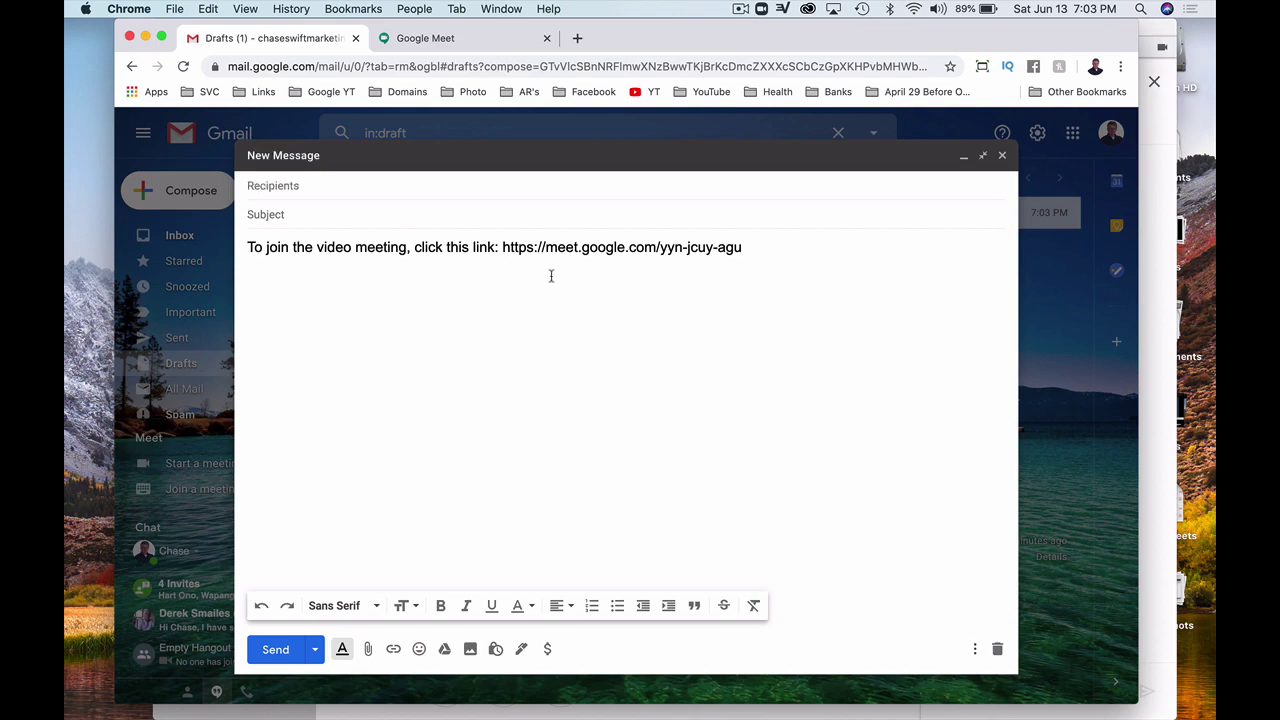
left_click_drag(502, 247, 763, 249)
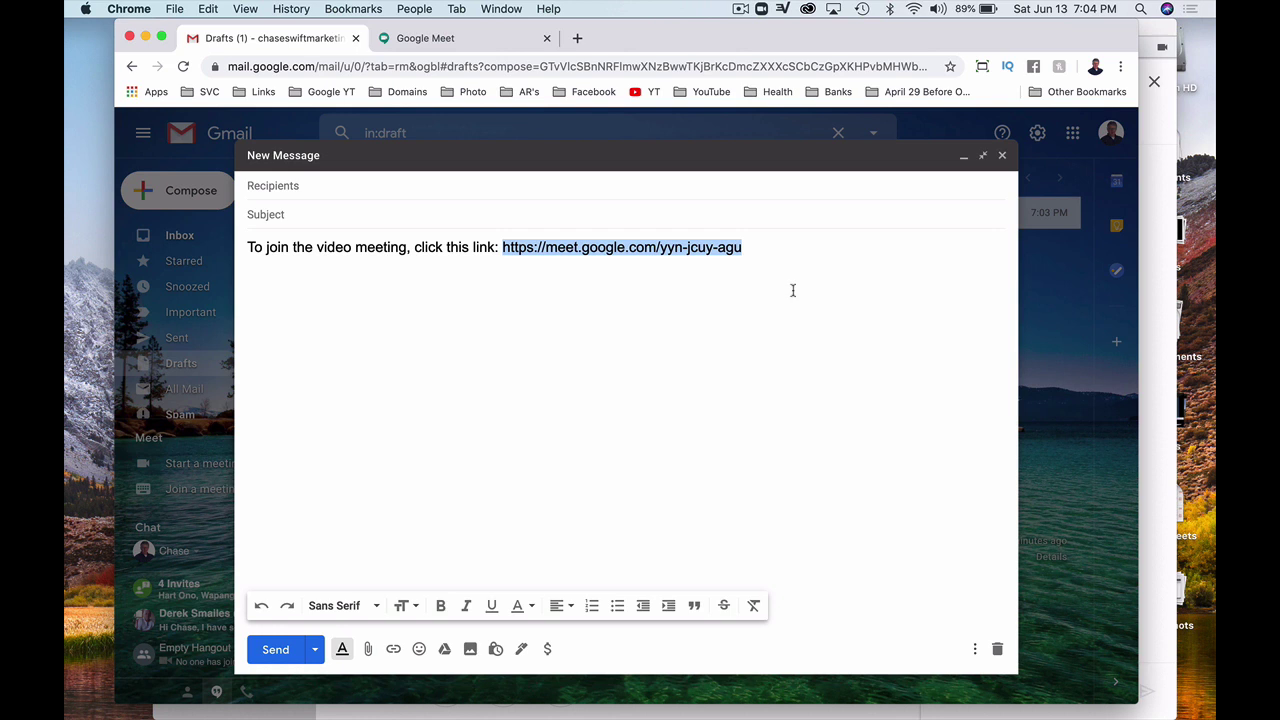
left_click(749, 334)
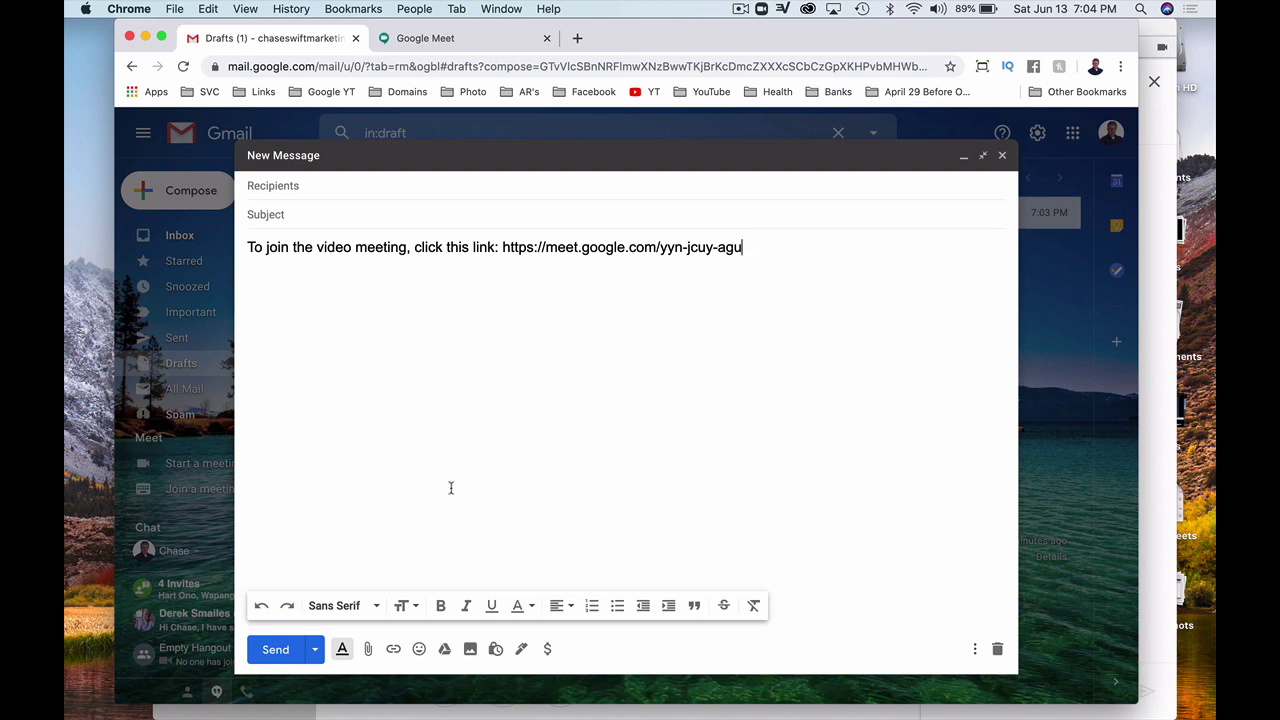
left_click(996, 650)
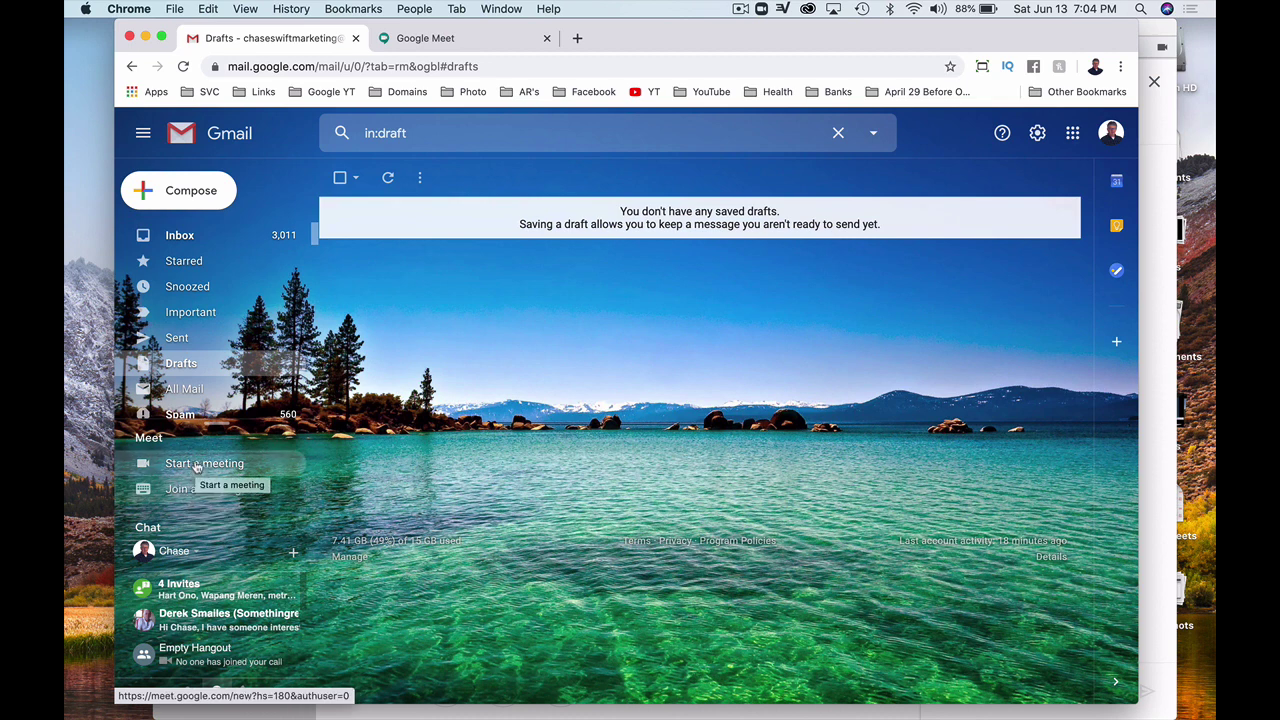
Step: Start a new meeting from Gmail's sidebar, turn on captions, and join it
left_click(197, 464)
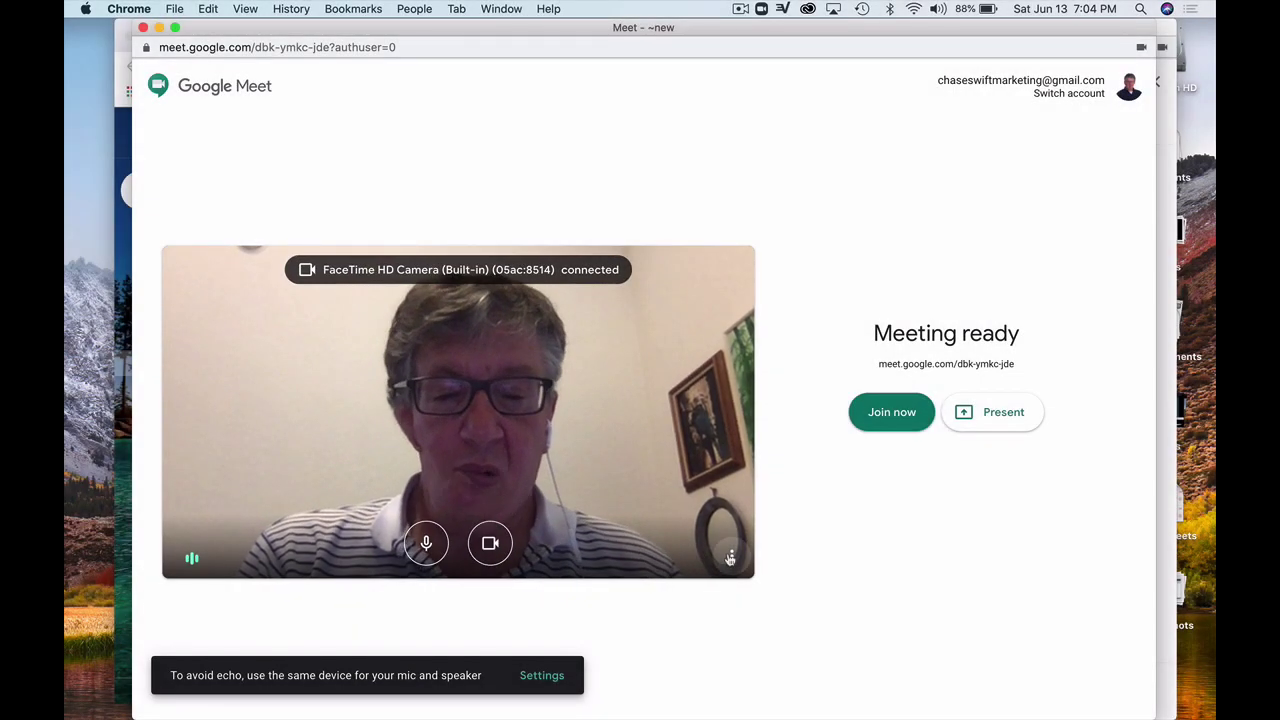
left_click(731, 556)
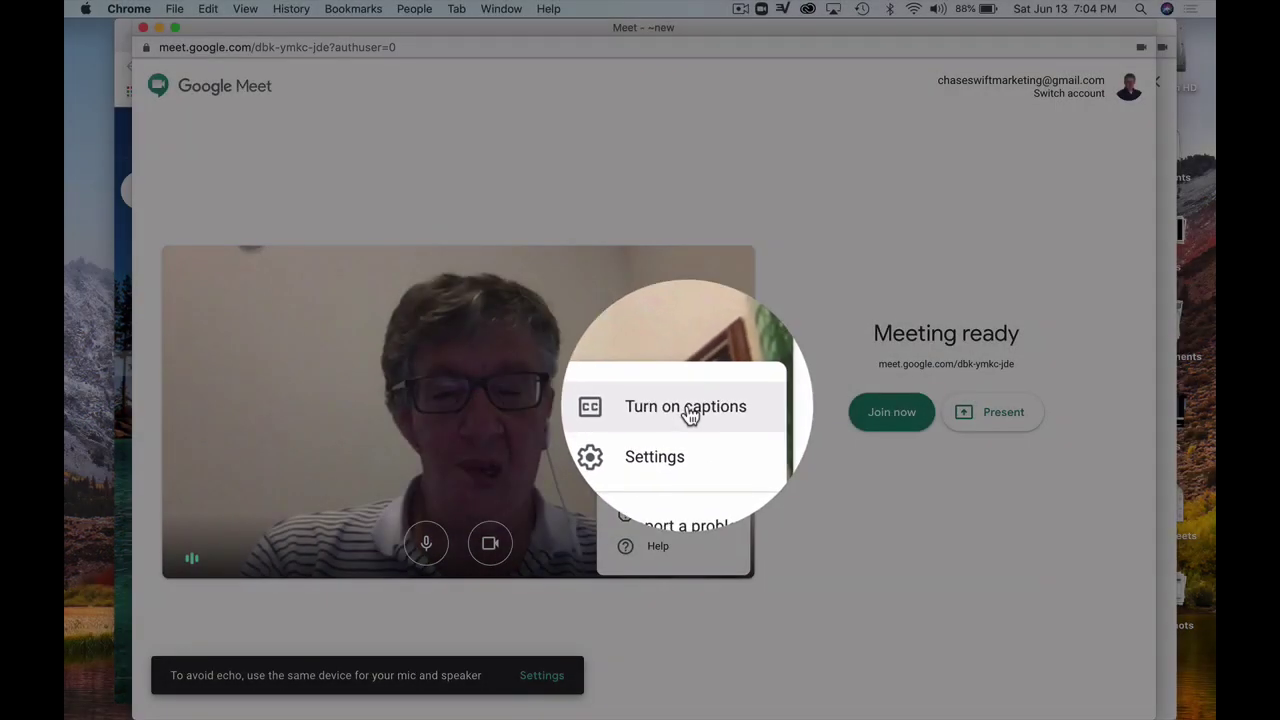
left_click(688, 410)
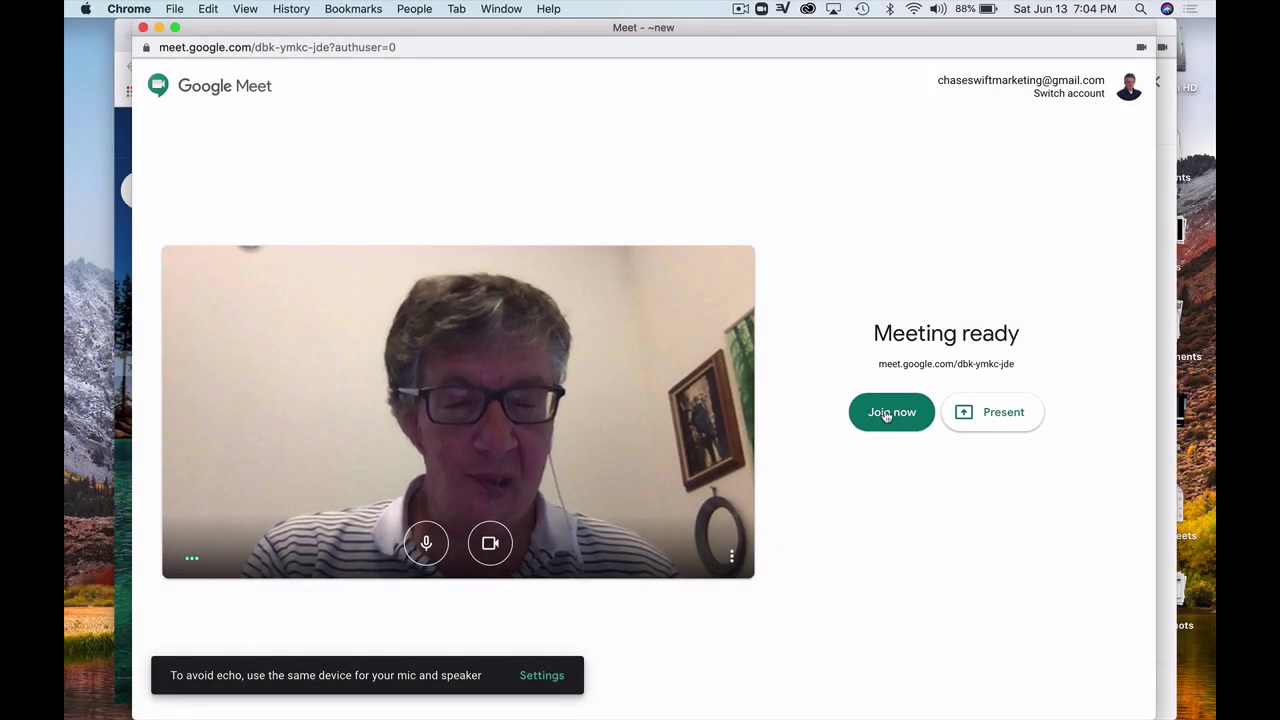
left_click(886, 413)
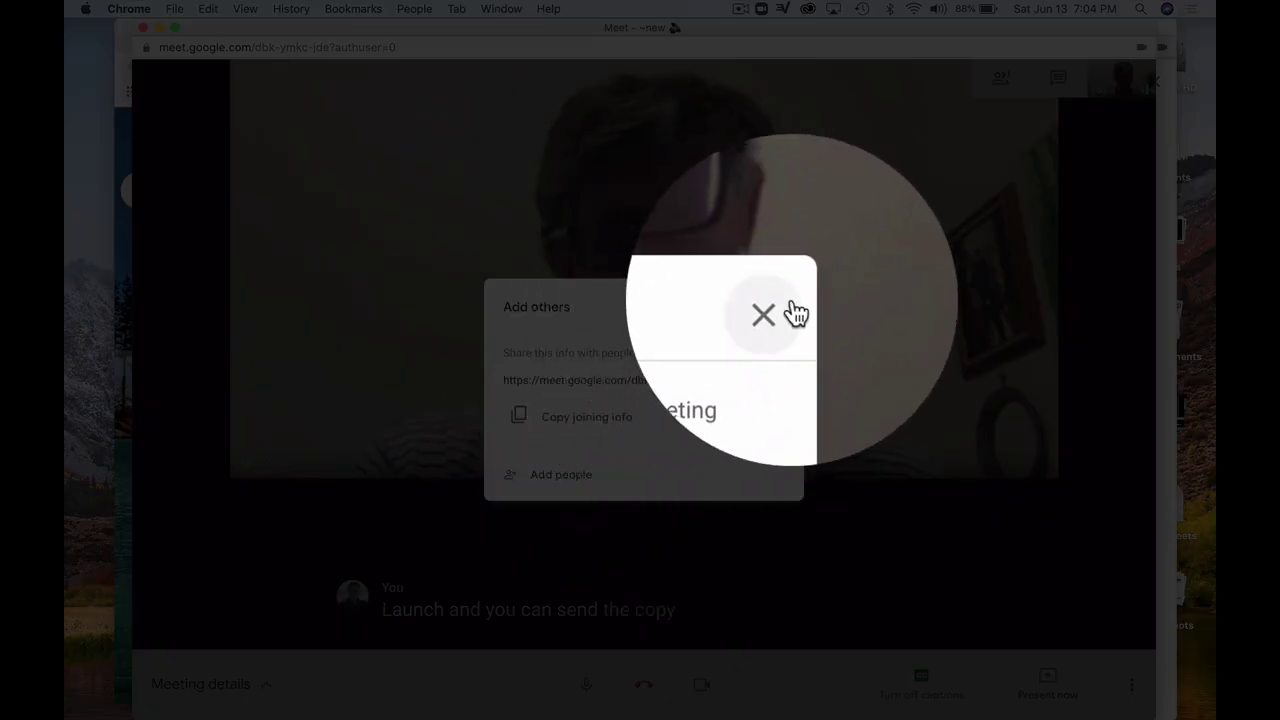
Step: Close the Add others dialog
left_click(783, 307)
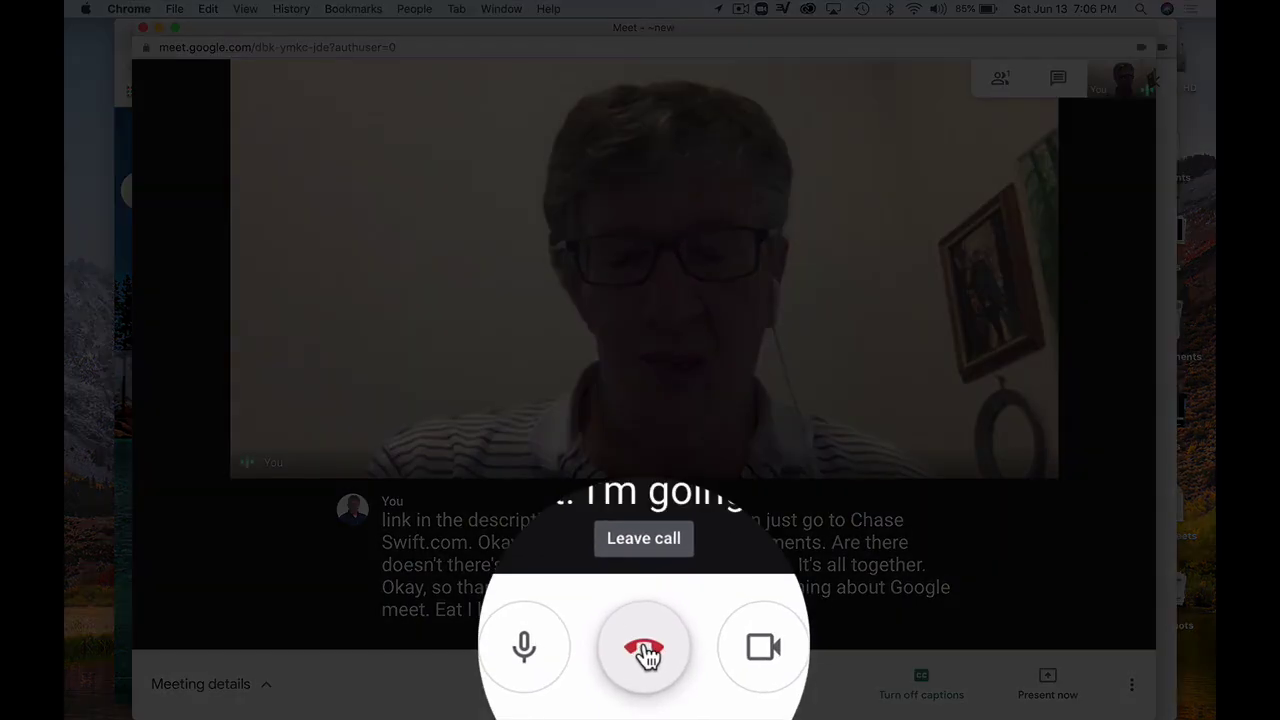
Step: Hang up with the red Leave call button and choose Return to home screen
left_click(643, 688)
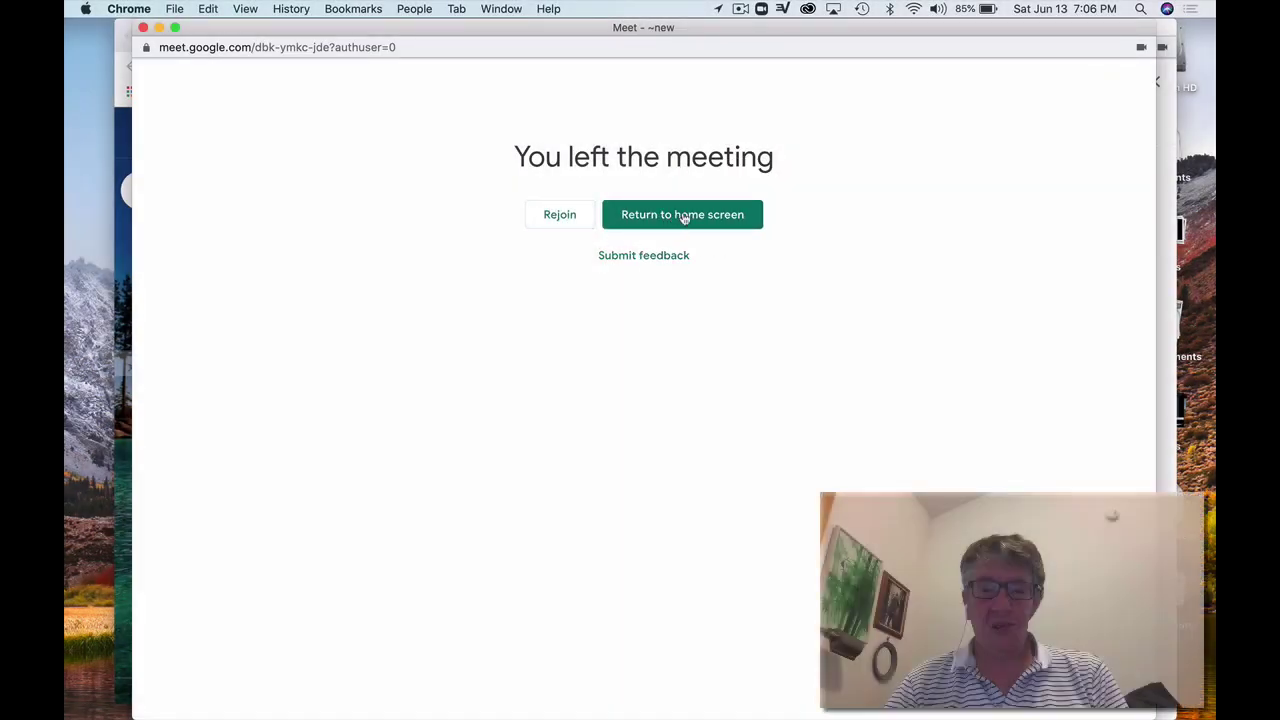
left_click(688, 216)
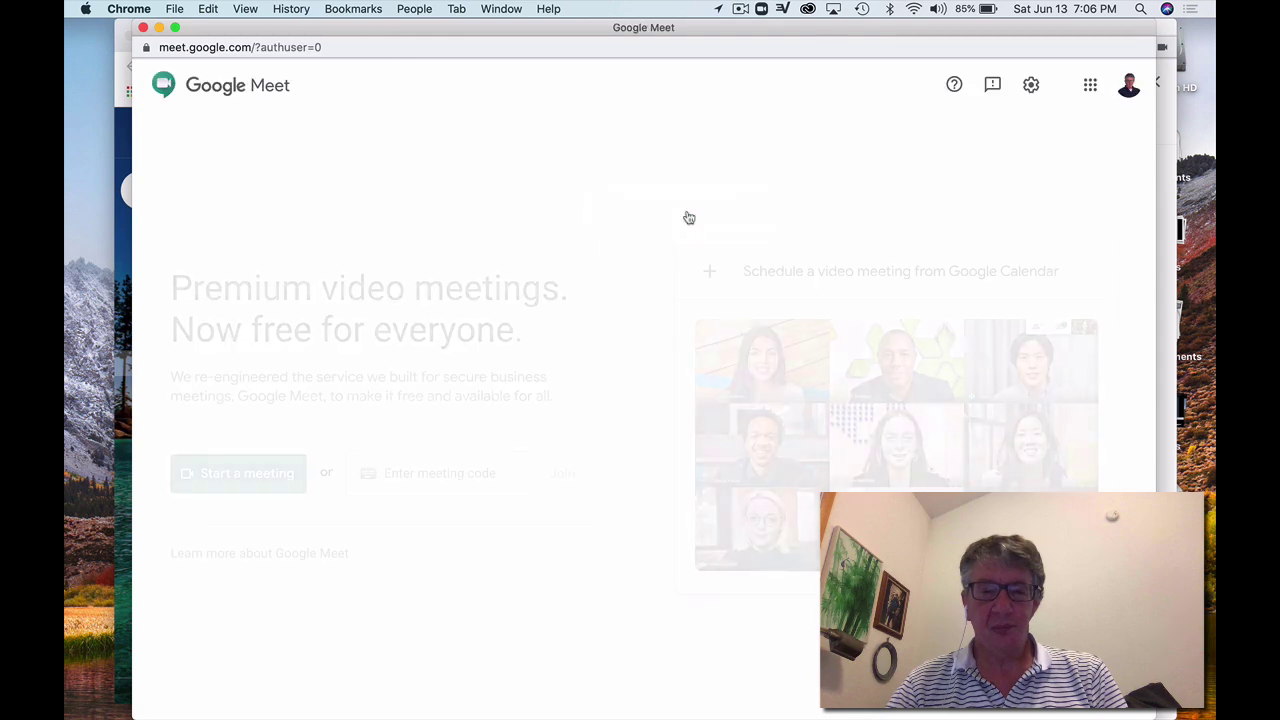